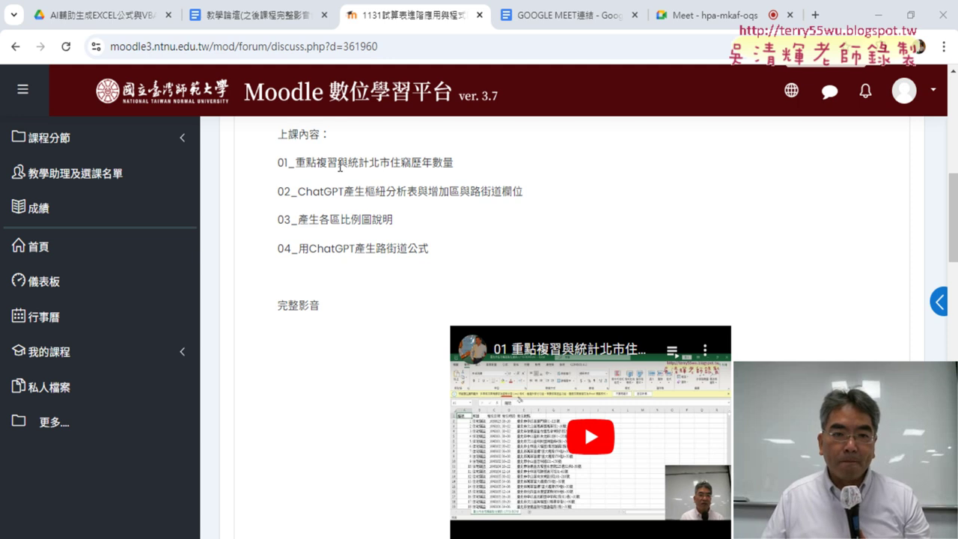
Highlight the yearly burglary statistics item, 歷年數量, in the Moodle lesson outline
{"action": "left_click_drag", "start_coordinate": [347, 165], "coordinate": [464, 166]}
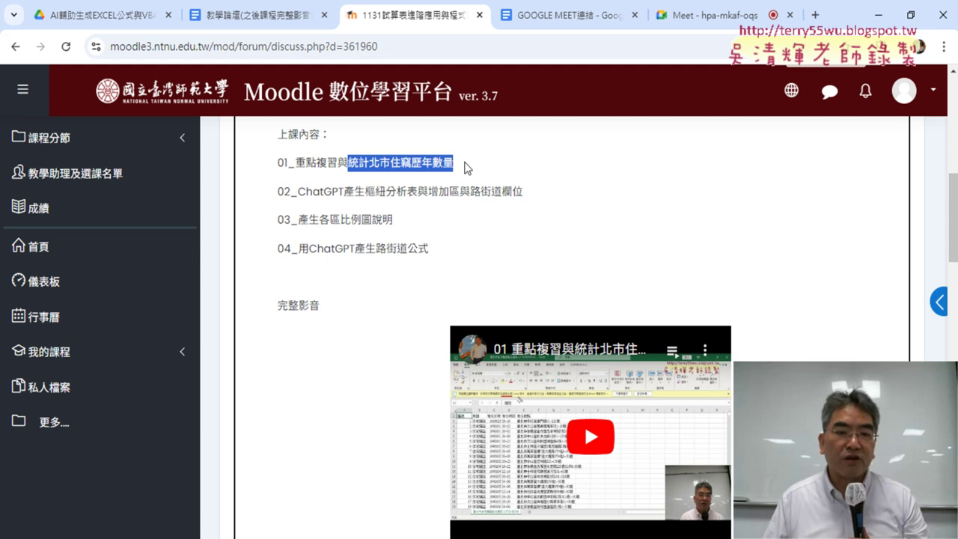
{"action": "left_click", "coordinate": [420, 166]}
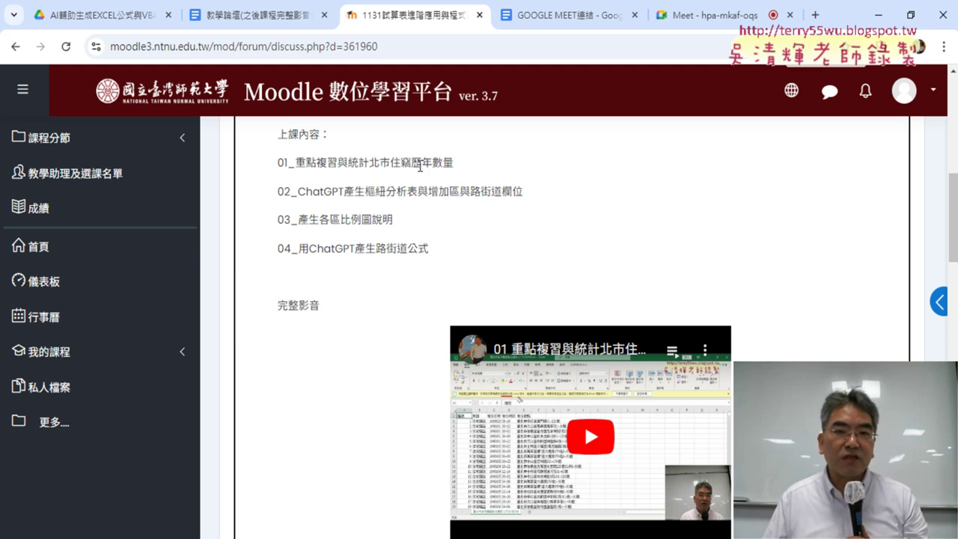
{"action": "left_click_drag", "start_coordinate": [416, 166], "coordinate": [462, 171]}
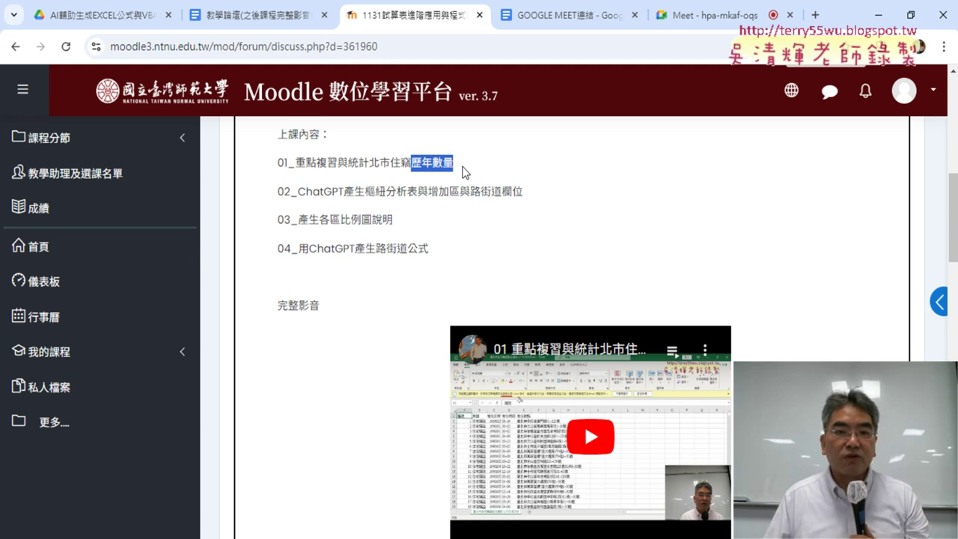
Highlight 區, 路街道 and the street-formula item 04, then switch to the burglary workbook in Excel
{"action": "left_click_drag", "start_coordinate": [451, 194], "coordinate": [460, 194]}
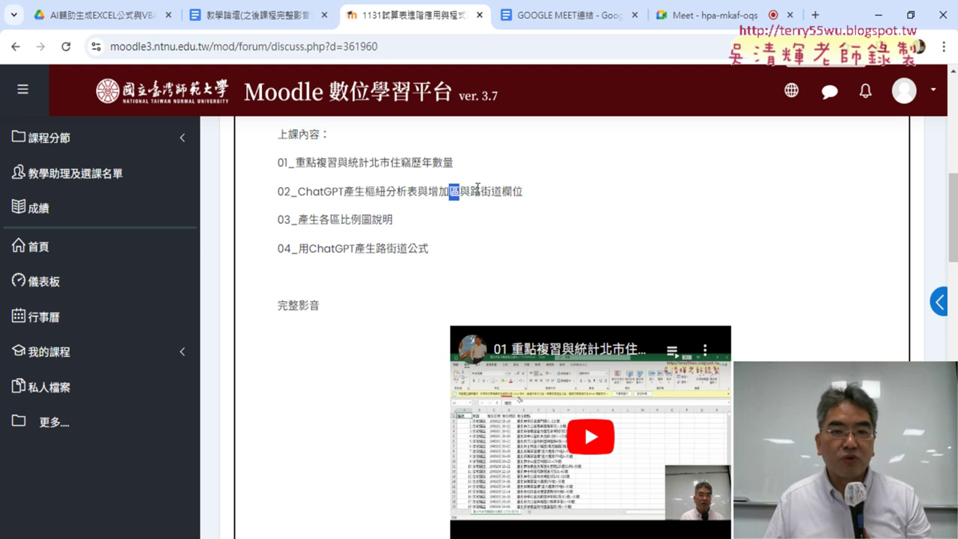
{"action": "left_click_drag", "start_coordinate": [471, 191], "coordinate": [500, 188]}
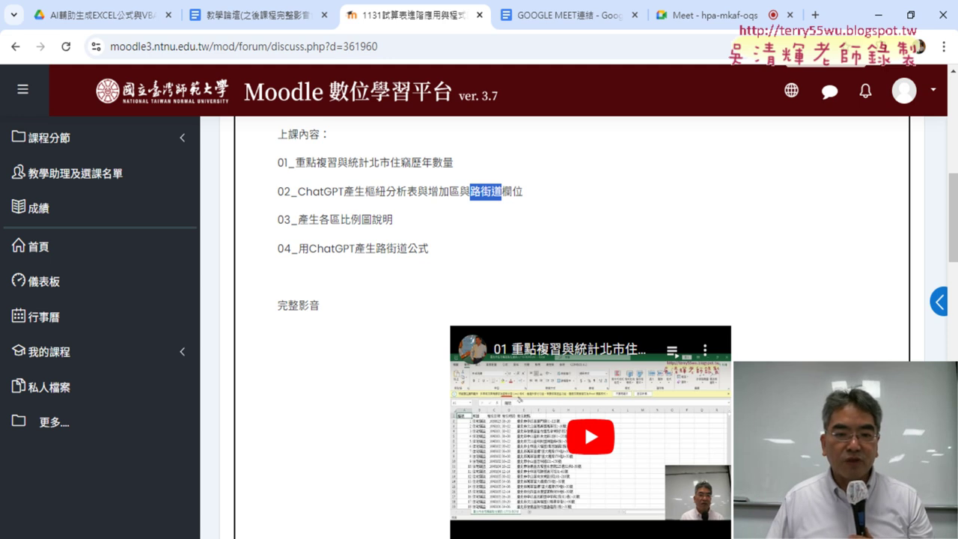
{"action": "left_click_drag", "start_coordinate": [435, 254], "coordinate": [299, 250]}
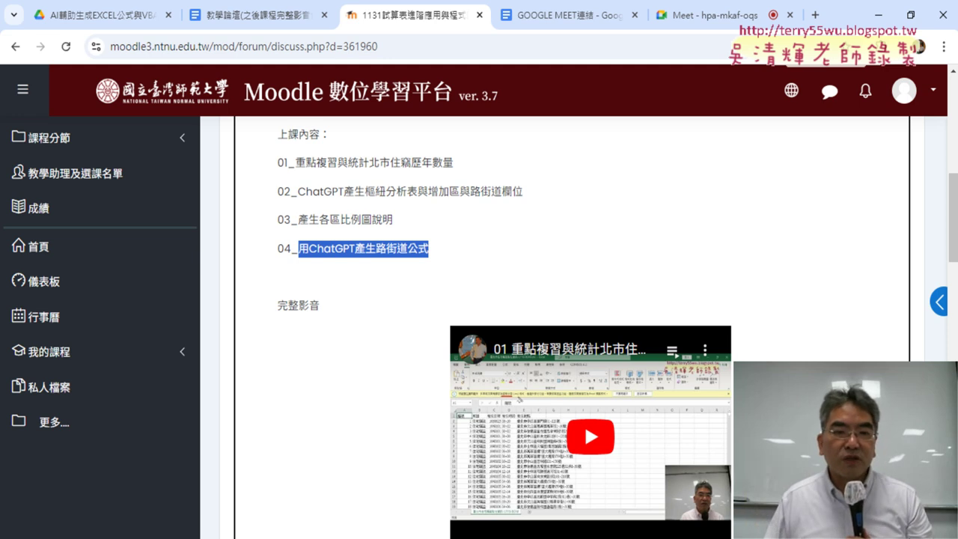
{"action": "left_click", "coordinate": [463, 486]}
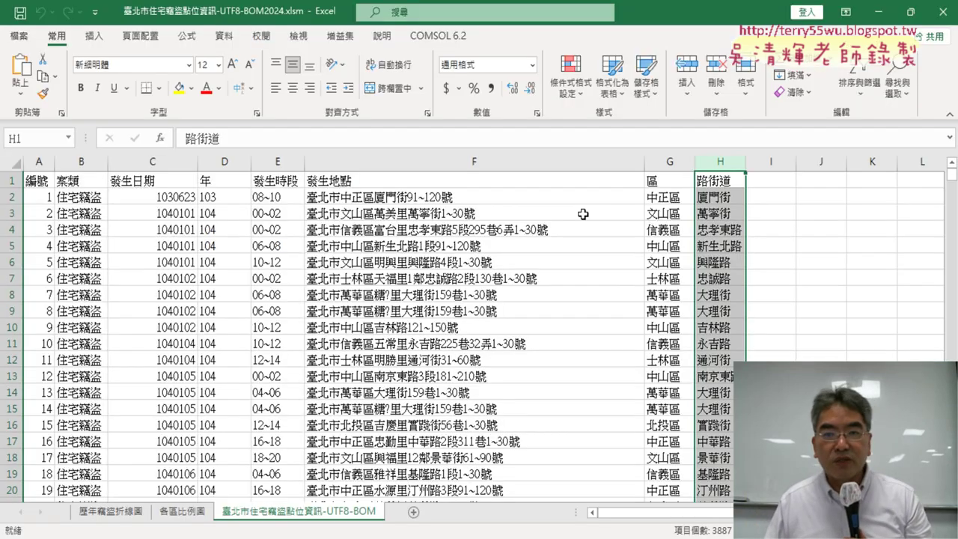
{"action": "left_click", "coordinate": [711, 198]}
{"action": "left_click", "coordinate": [951, 140]}
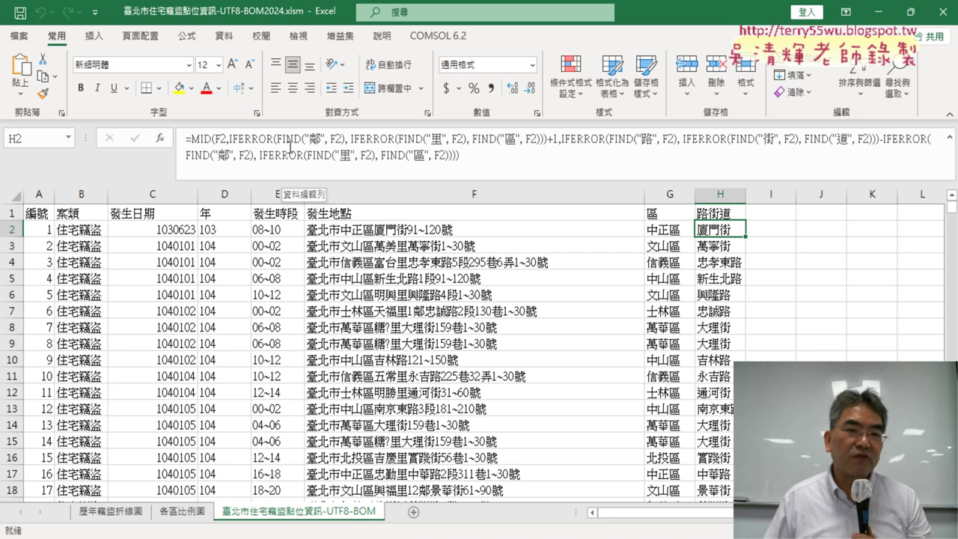
{"action": "left_click", "coordinate": [277, 139]}
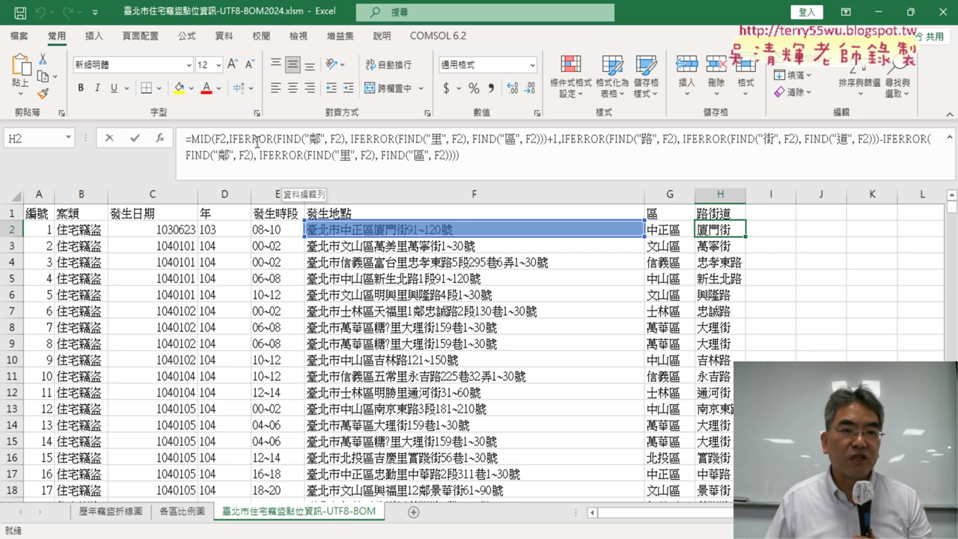
{"action": "left_click", "coordinate": [257, 140]}
{"action": "left_click", "coordinate": [276, 138]}
{"action": "left_click_drag", "start_coordinate": [277, 140], "coordinate": [229, 142]}
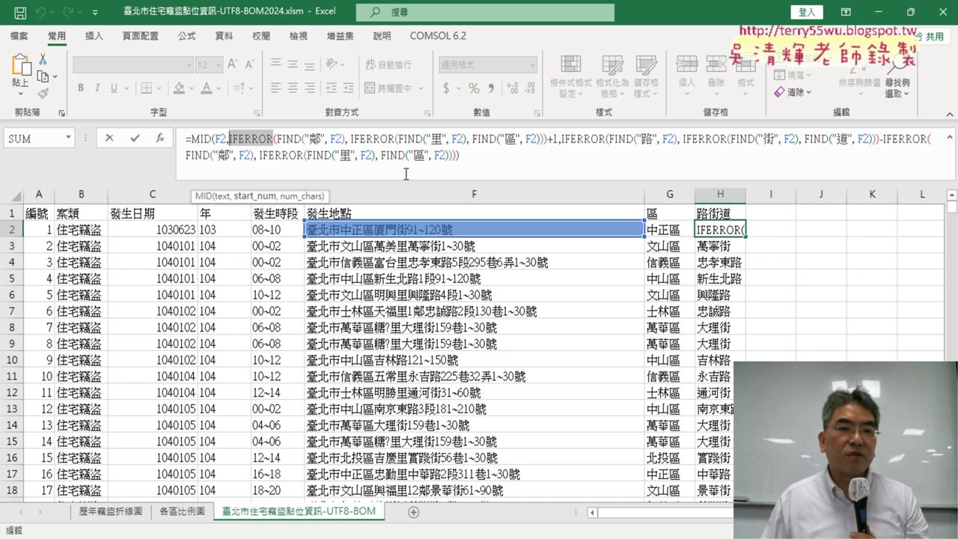
{"action": "left_click", "coordinate": [110, 139]}
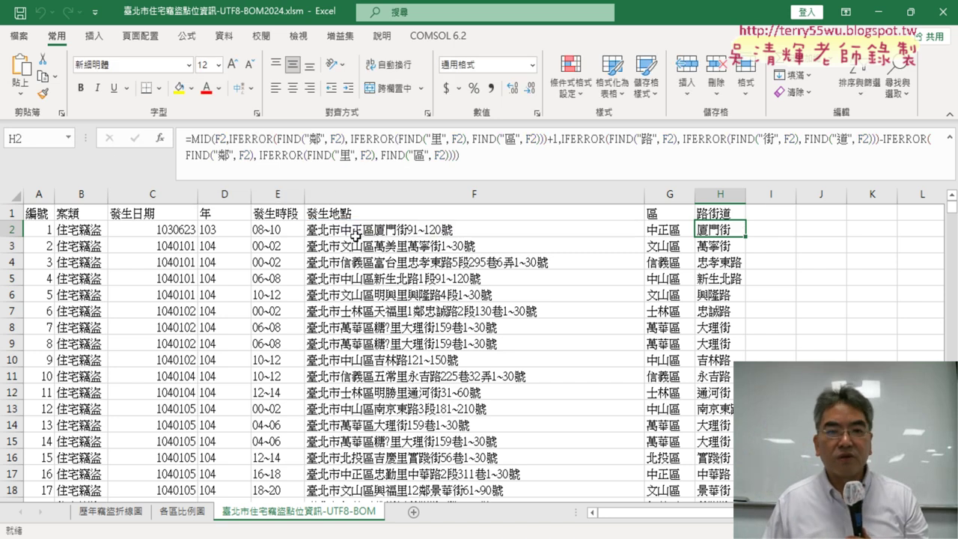
{"action": "left_click", "coordinate": [422, 310]}
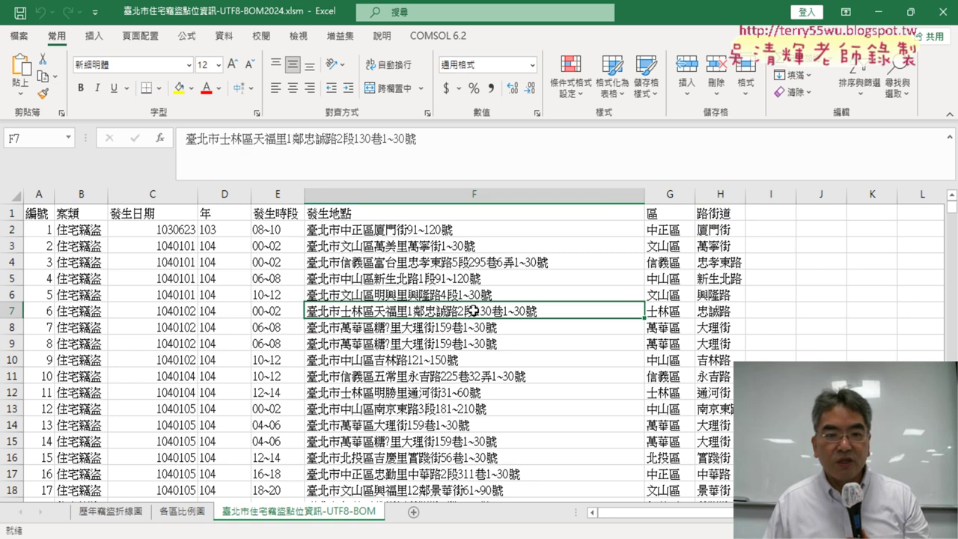
{"action": "left_click", "coordinate": [446, 193]}
{"action": "left_click", "coordinate": [386, 229]}
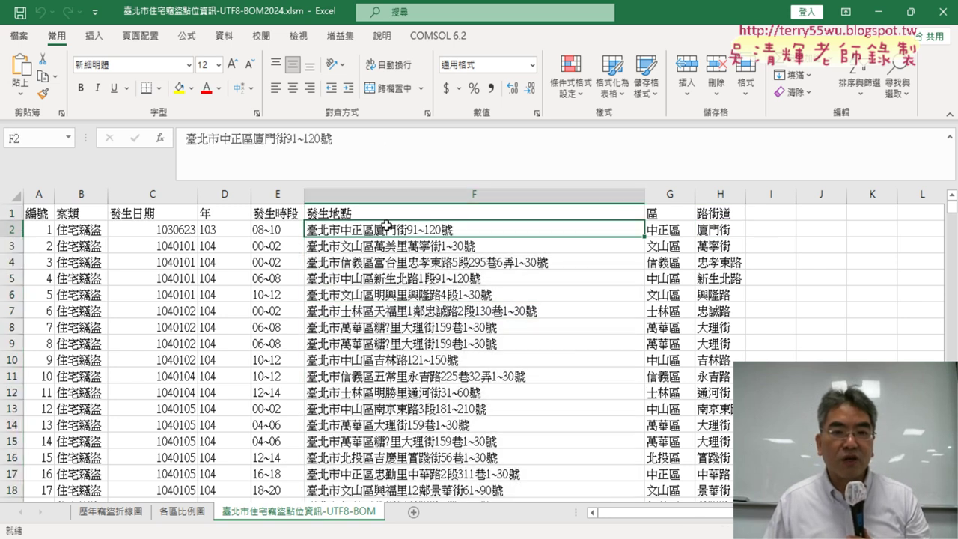
{"action": "double_click", "coordinate": [376, 230]}
{"action": "left_click_drag", "start_coordinate": [376, 230], "coordinate": [408, 229]}
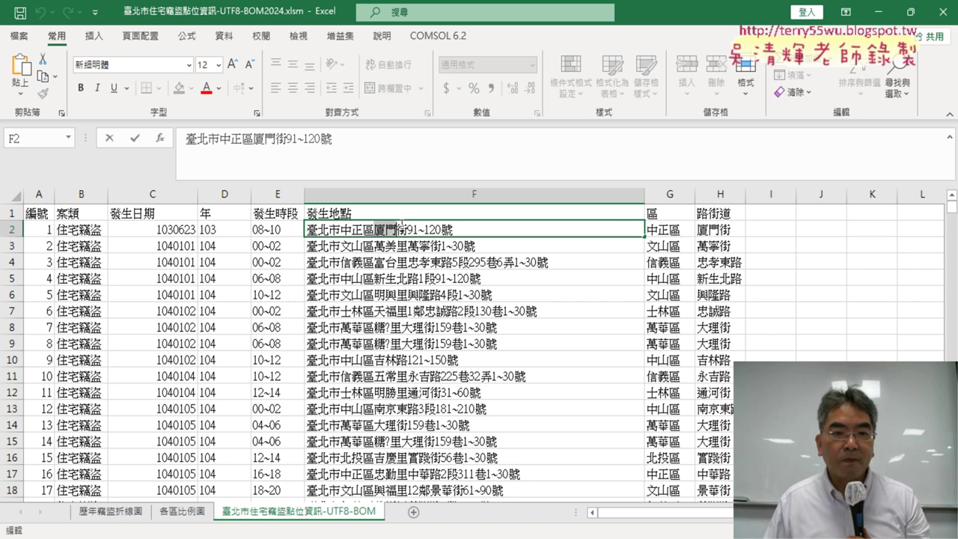
{"action": "left_click", "coordinate": [413, 256]}
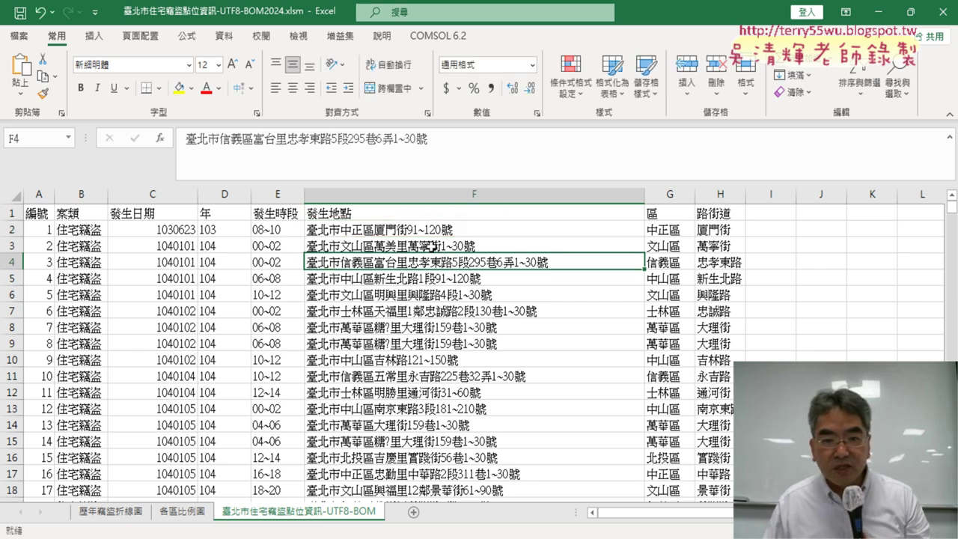
{"action": "left_click", "coordinate": [414, 252]}
{"action": "left_click_drag", "start_coordinate": [408, 246], "coordinate": [442, 246]}
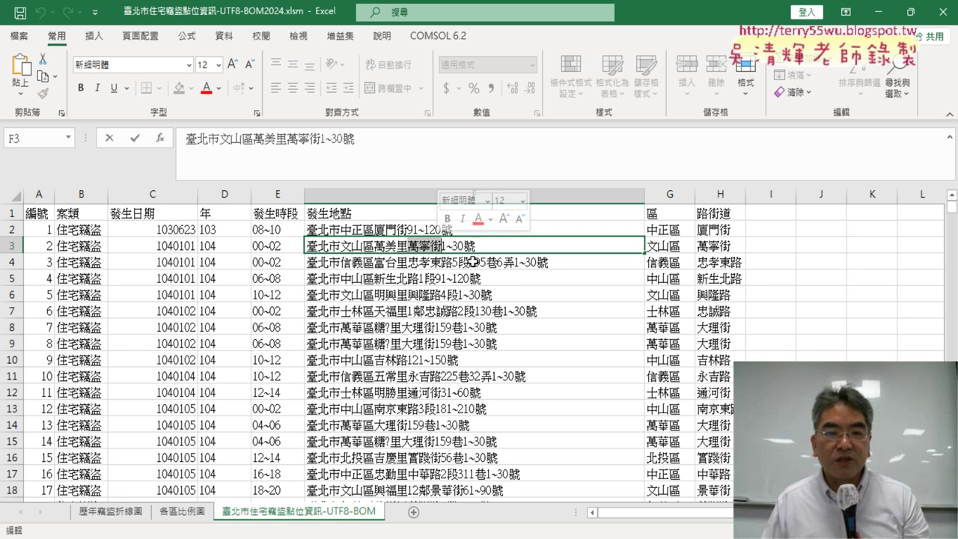
{"action": "left_click", "coordinate": [397, 246]}
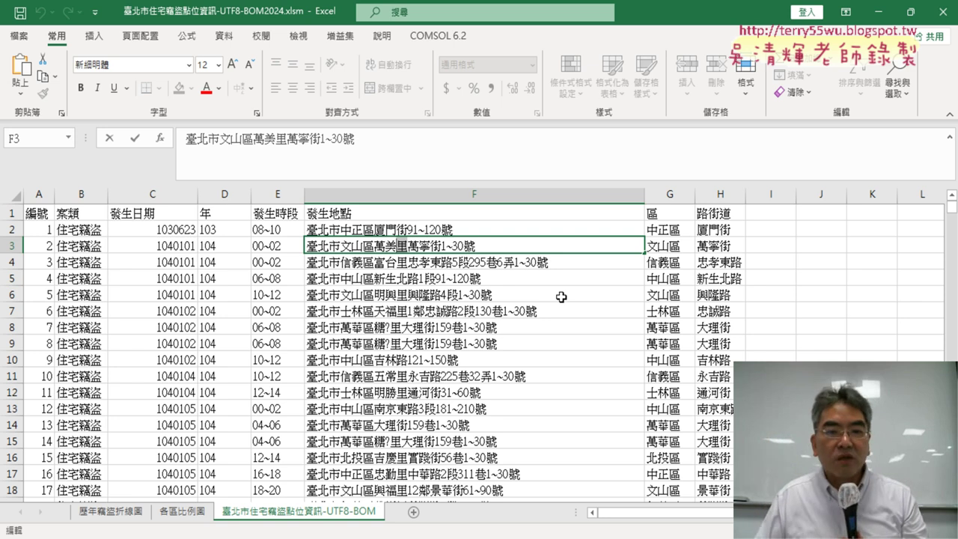
{"action": "left_click", "coordinate": [420, 311]}
{"action": "left_click_drag", "start_coordinate": [417, 311], "coordinate": [524, 317]}
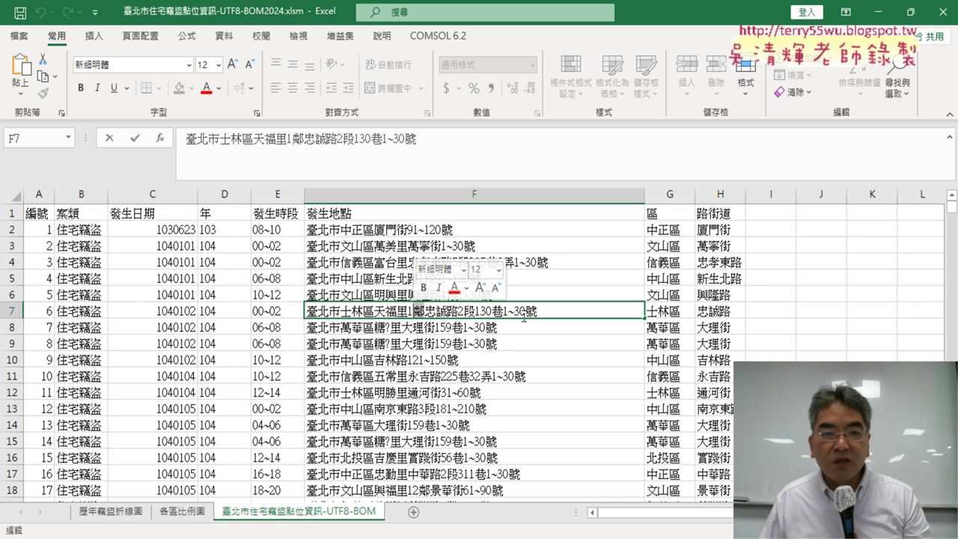
{"action": "double_click", "coordinate": [405, 246]}
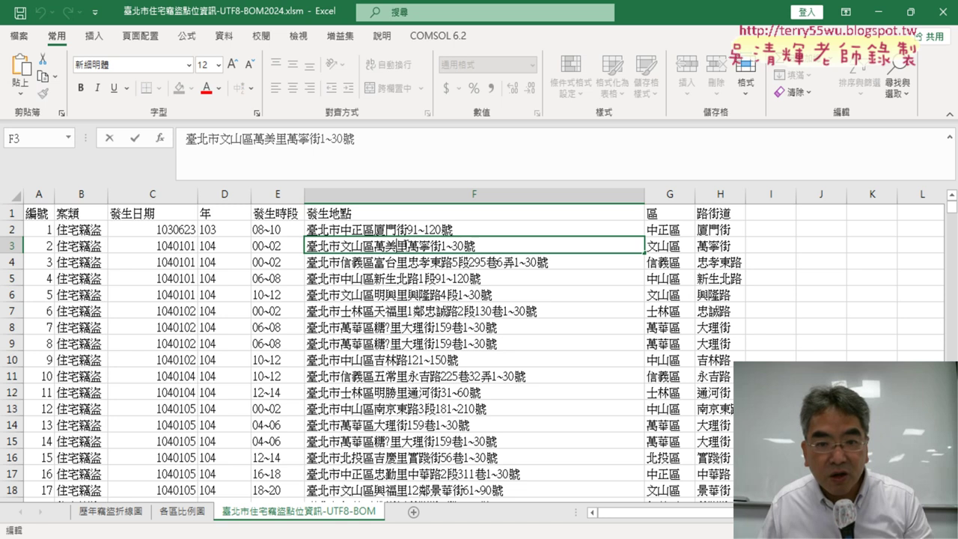
{"action": "double_click", "coordinate": [374, 230]}
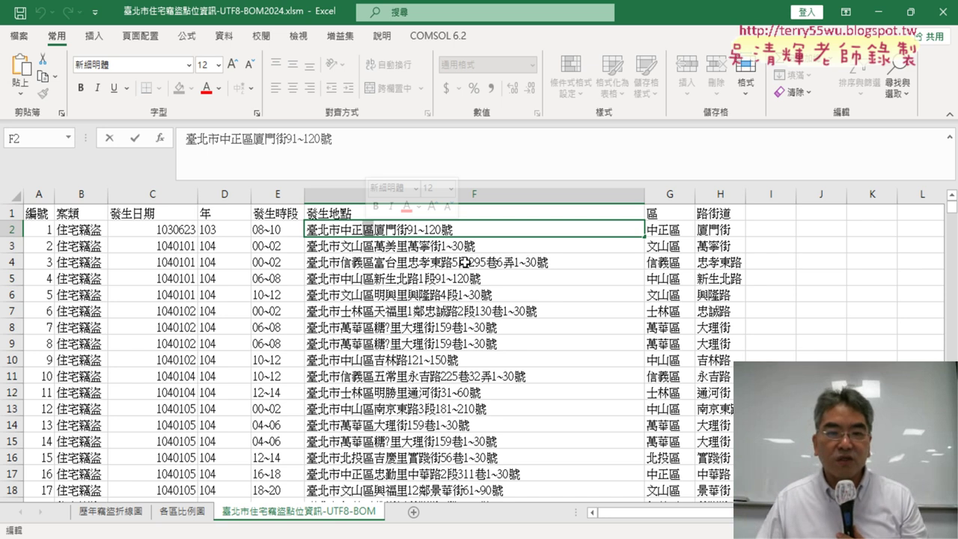
{"action": "left_click", "coordinate": [422, 312]}
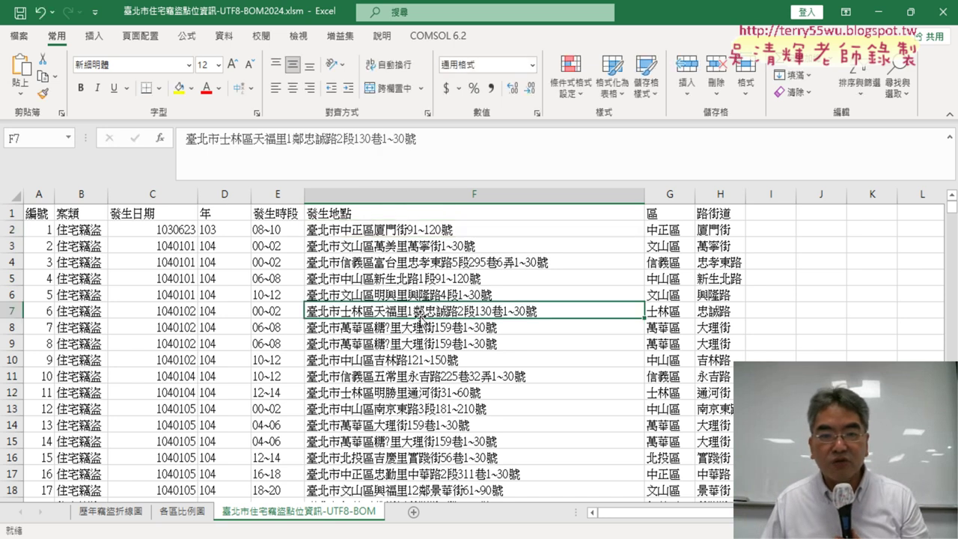
{"action": "double_click", "coordinate": [424, 310]}
{"action": "double_click", "coordinate": [419, 310]}
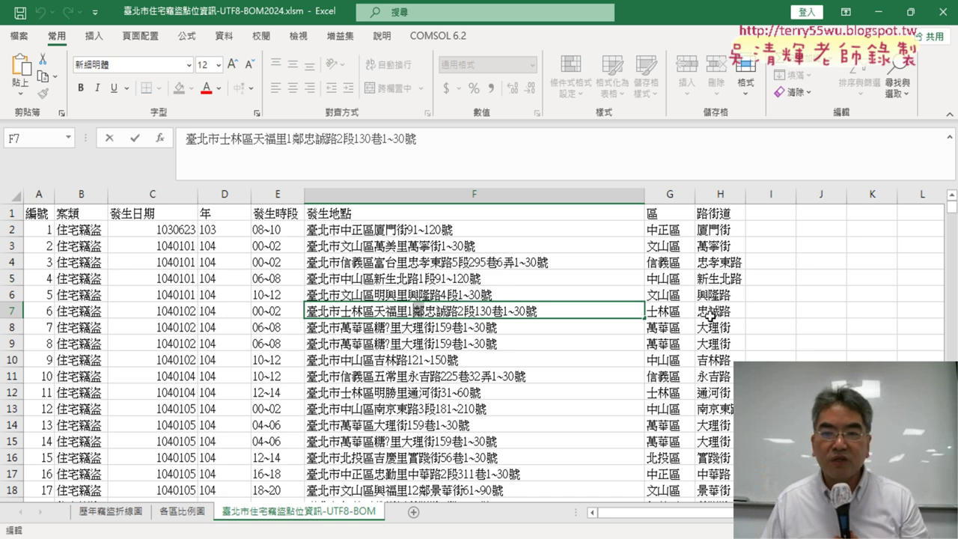
{"action": "left_click", "coordinate": [109, 140]}
{"action": "left_click", "coordinate": [735, 228]}
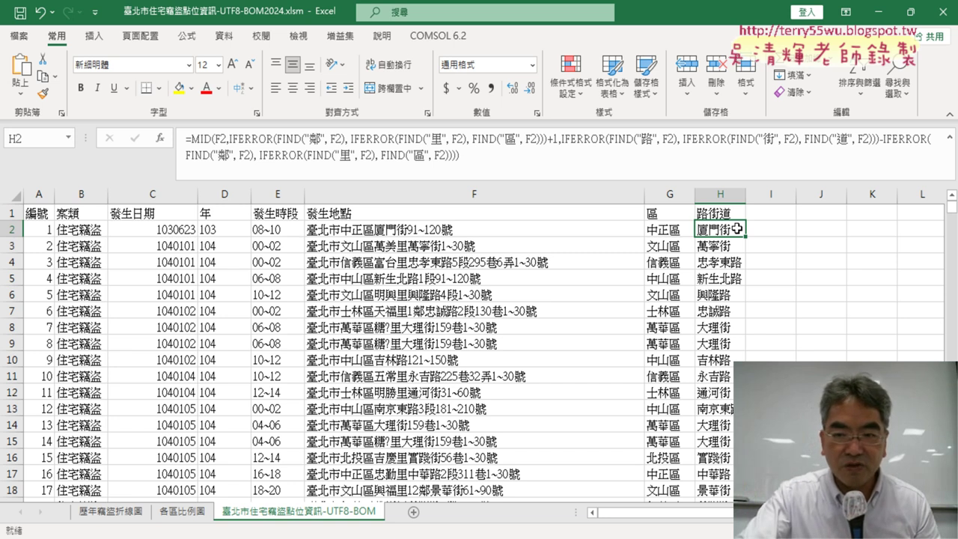
Start a FIND formula in H7, chosen from the text function category
{"action": "key", "text": "ctrl+shift+Down"}
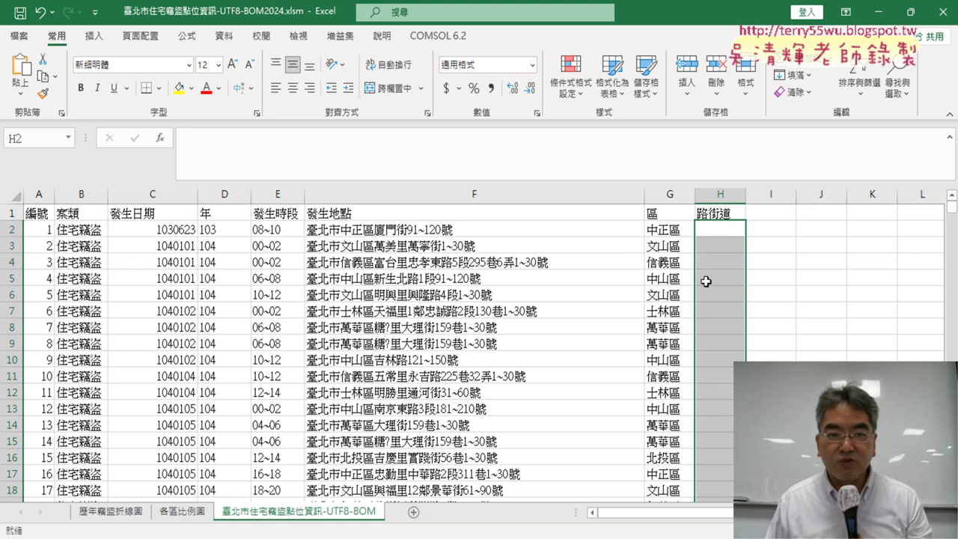
{"action": "left_click", "coordinate": [477, 313]}
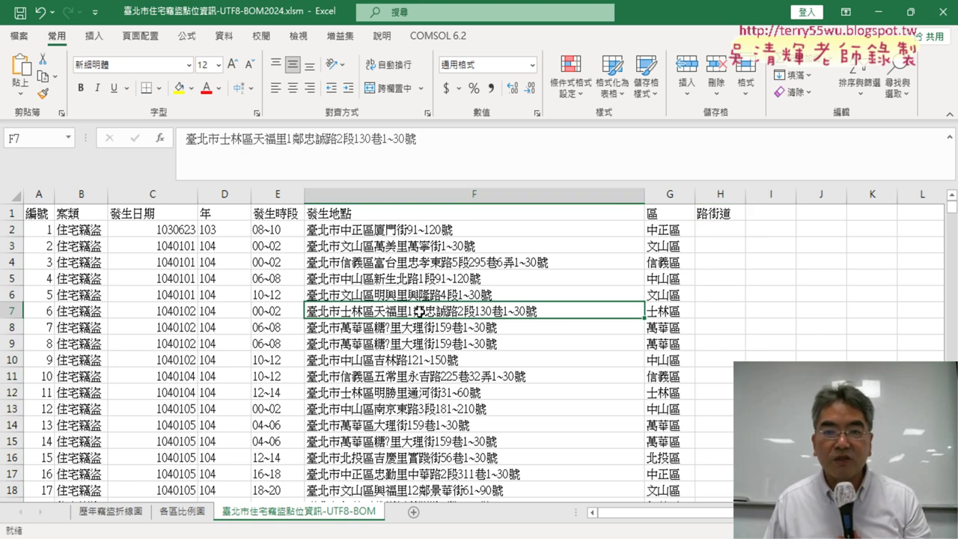
{"action": "left_click", "coordinate": [720, 312]}
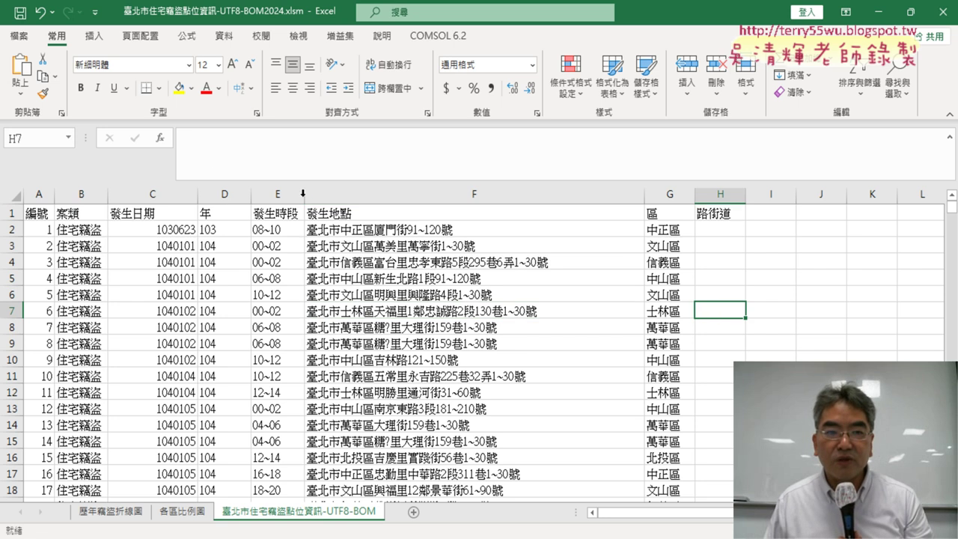
{"action": "left_click", "coordinate": [161, 139]}
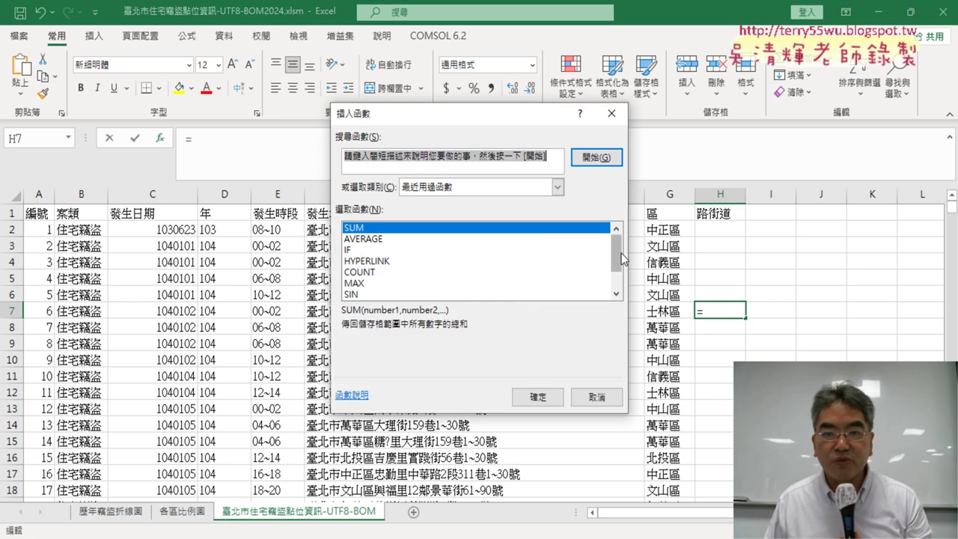
{"action": "left_click", "coordinate": [557, 187]}
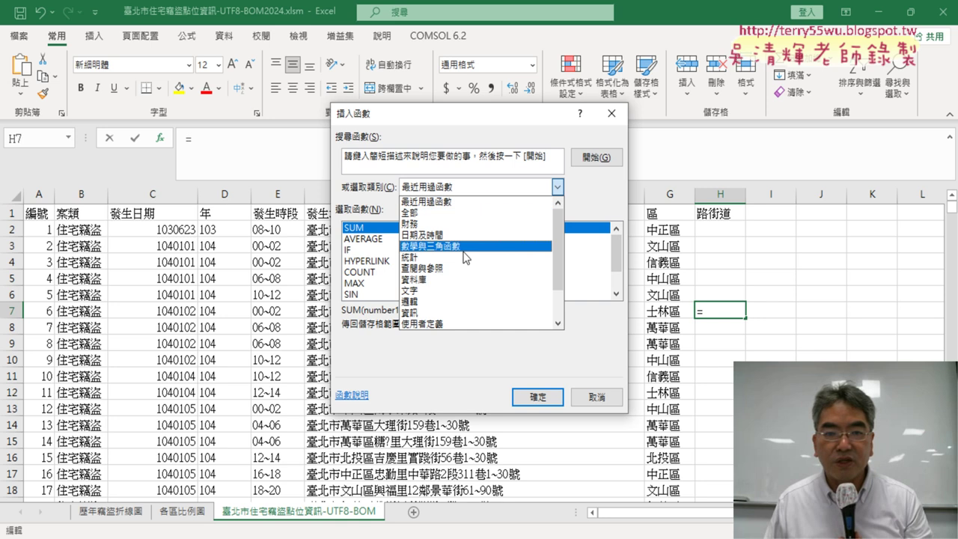
{"action": "left_click", "coordinate": [468, 293]}
{"action": "scroll", "coordinate": [449, 288], "scroll_direction": "down", "scroll_amount": 2}
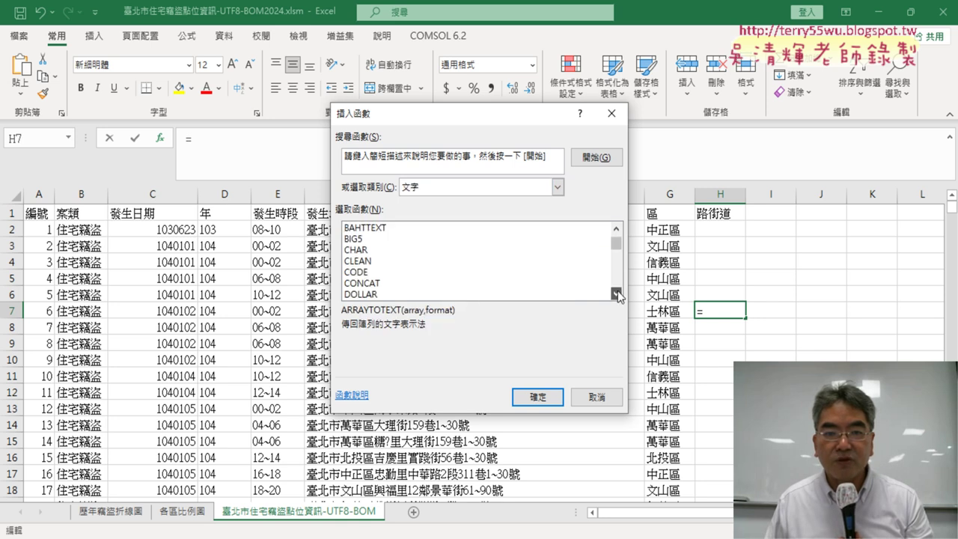
{"action": "double_click", "coordinate": [383, 272]}
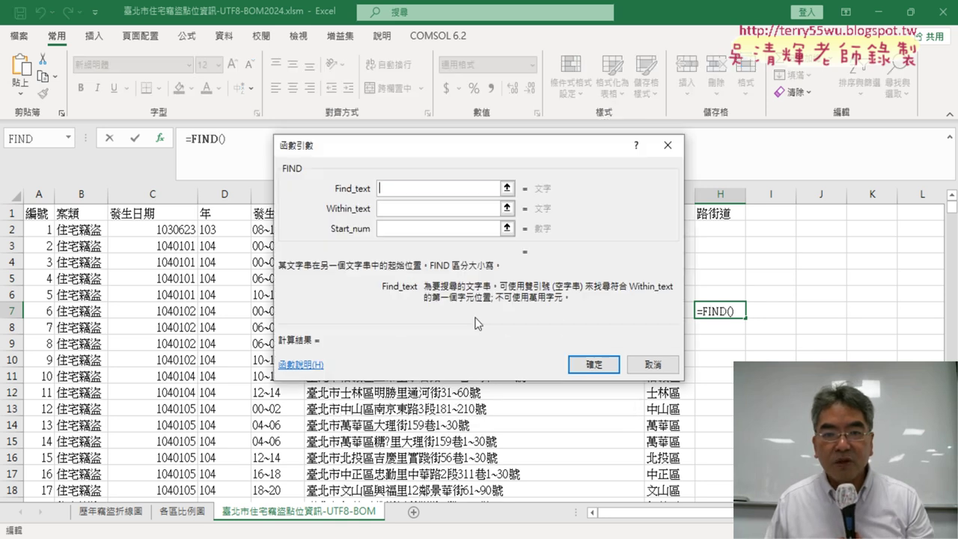
Make FIND search for 鄰 within F7, then fill the formula from H2 to the bottom of column H
{"action": "left_click_drag", "start_coordinate": [502, 142], "coordinate": [689, 36]}
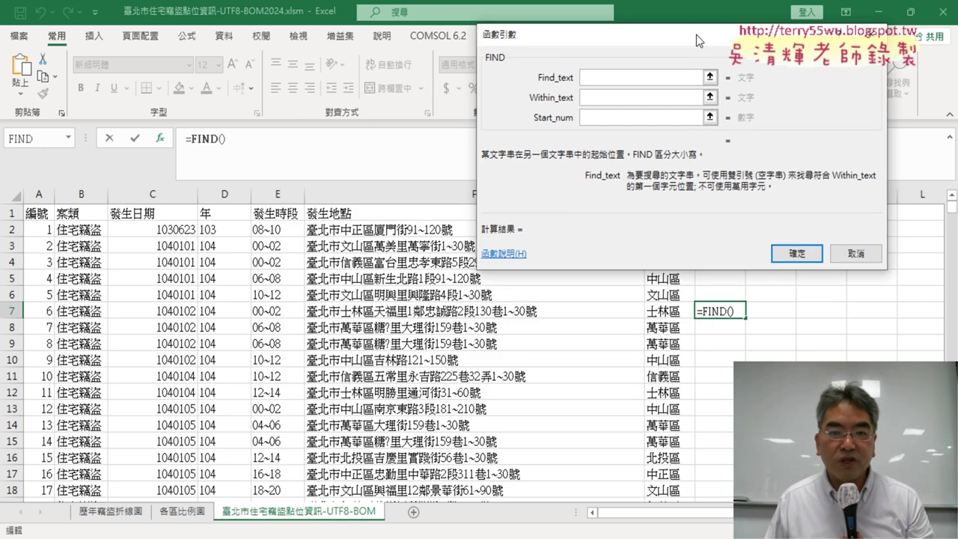
{"action": "type", "text": "ㄌ"}
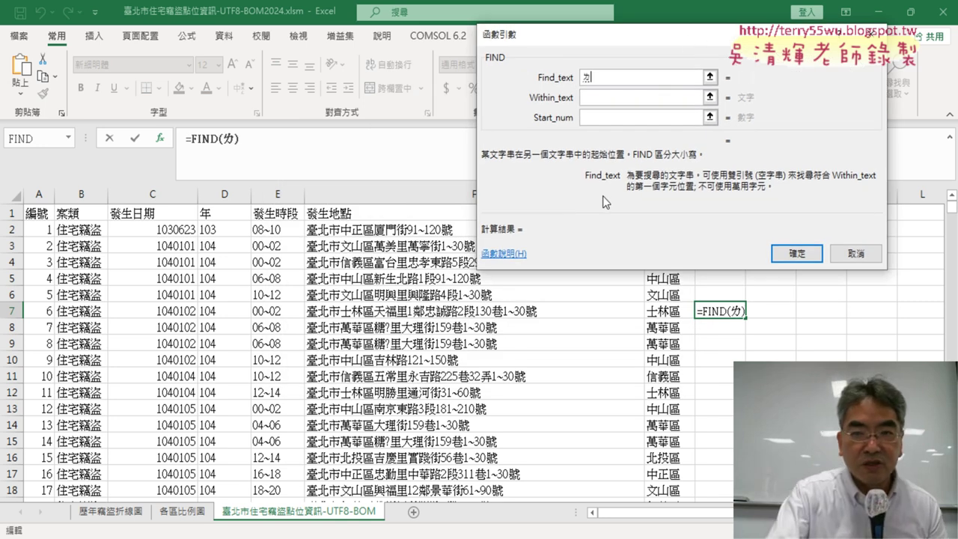
{"action": "type", "text": "ㄧㄣ"}
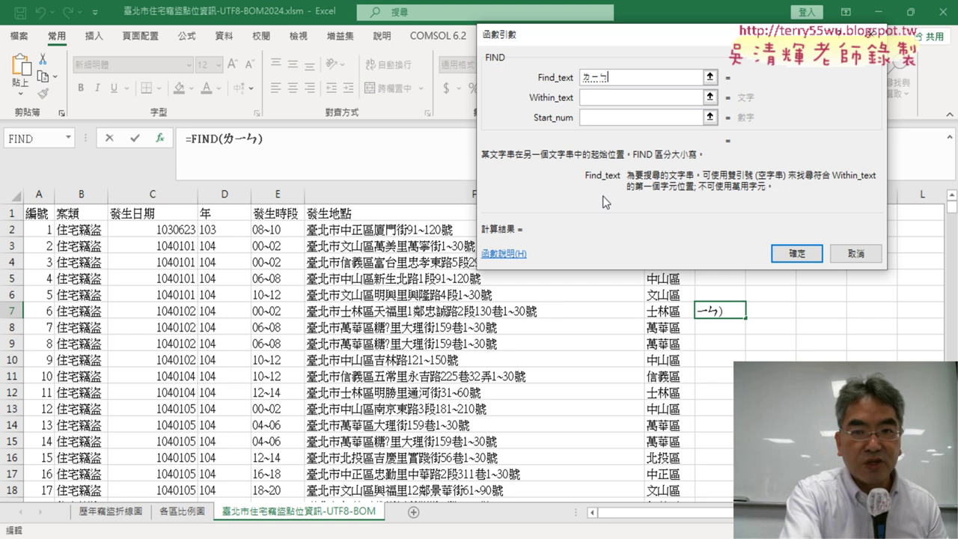
{"action": "type", "text": "林"}
{"action": "key", "text": "Down"}
{"action": "key", "text": "Down"}
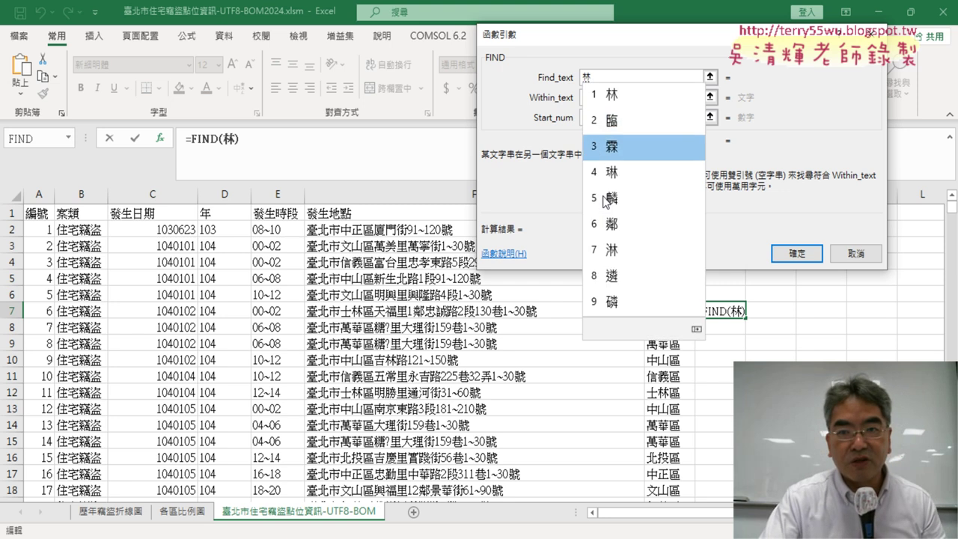
{"action": "key", "text": "Down"}
{"action": "key", "text": "Down"}
{"action": "key", "text": "Down"}
{"action": "key", "text": "Return"}
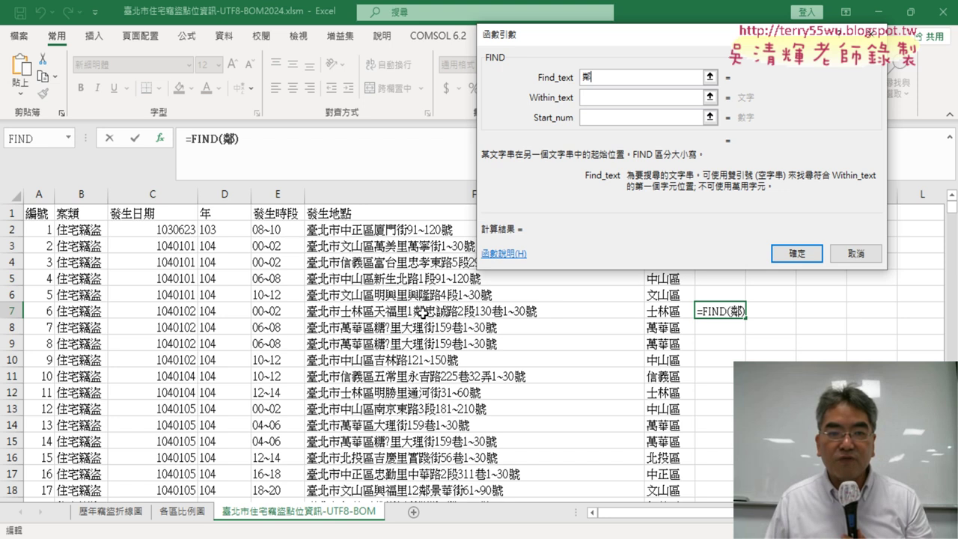
{"action": "left_click", "coordinate": [591, 97]}
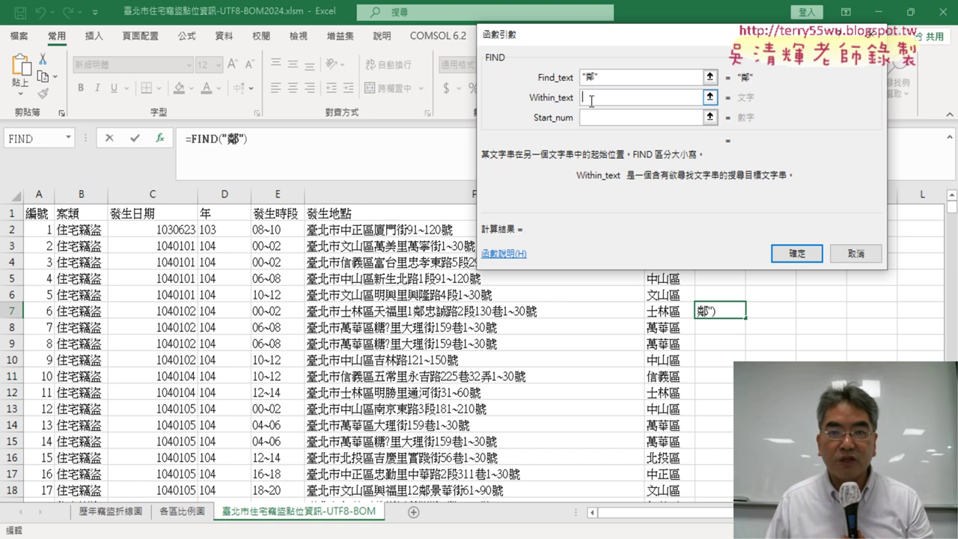
{"action": "left_click", "coordinate": [530, 311]}
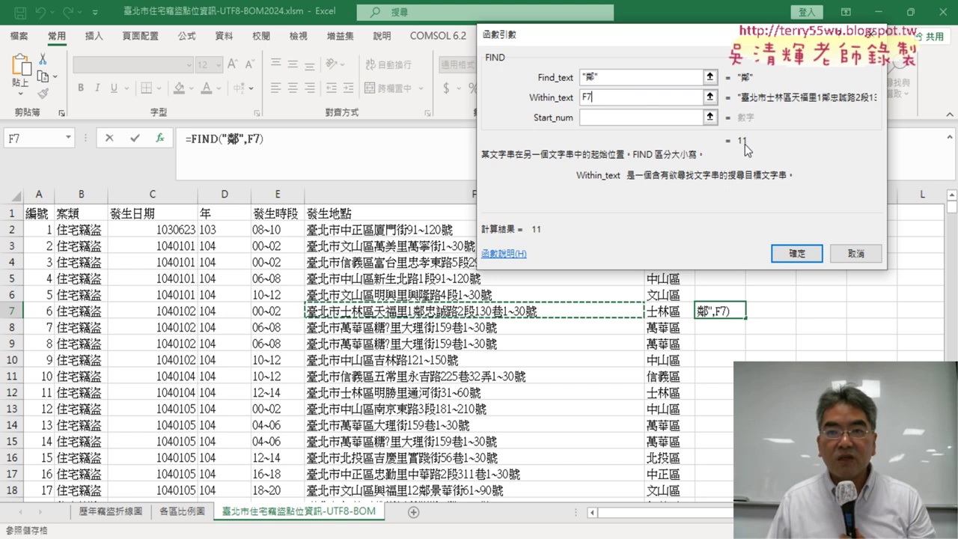
{"action": "left_click", "coordinate": [787, 256]}
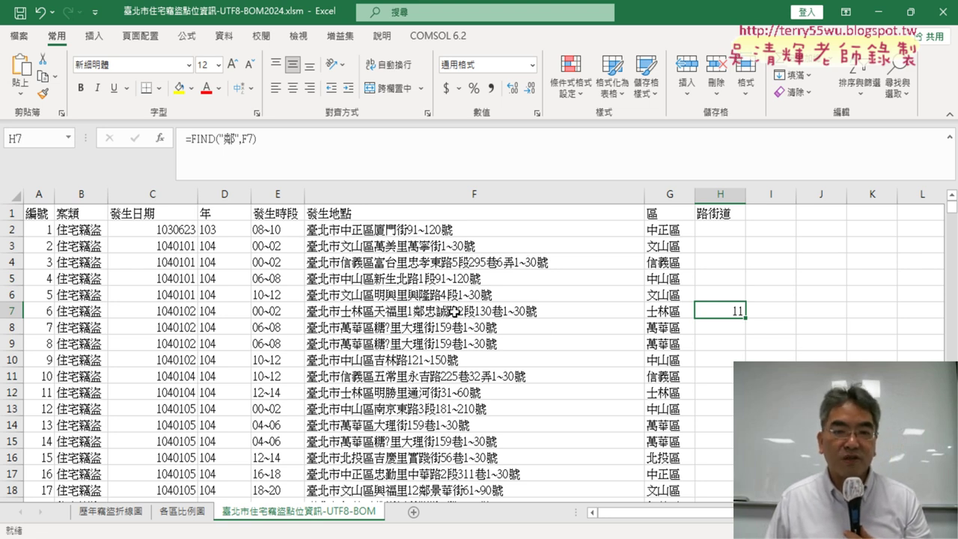
{"action": "left_click_drag", "start_coordinate": [745, 320], "coordinate": [745, 224]}
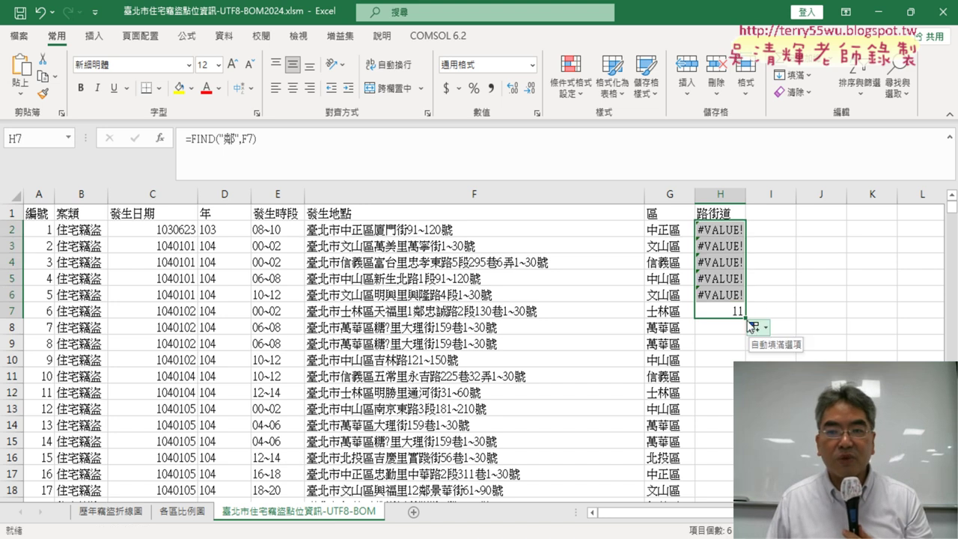
{"action": "double_click", "coordinate": [745, 318]}
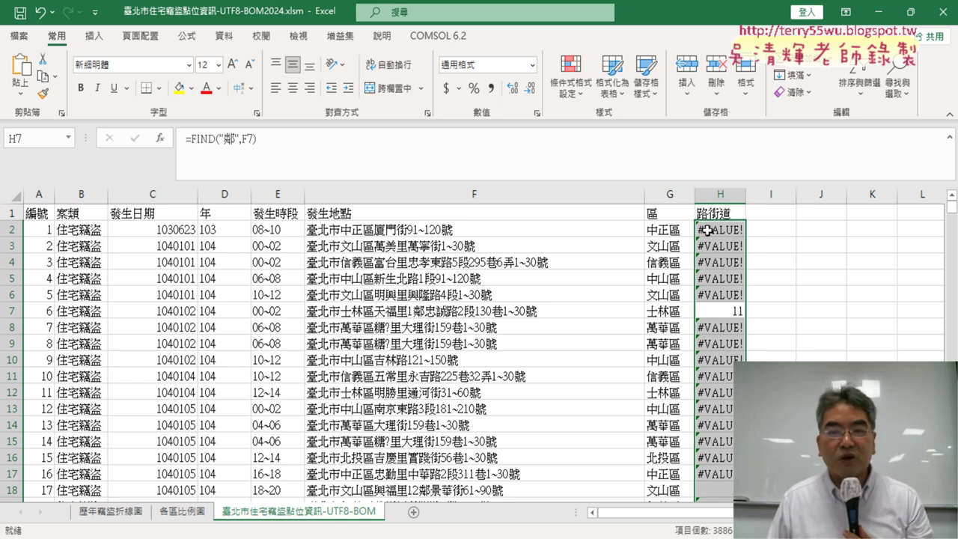
{"action": "left_click", "coordinate": [715, 311]}
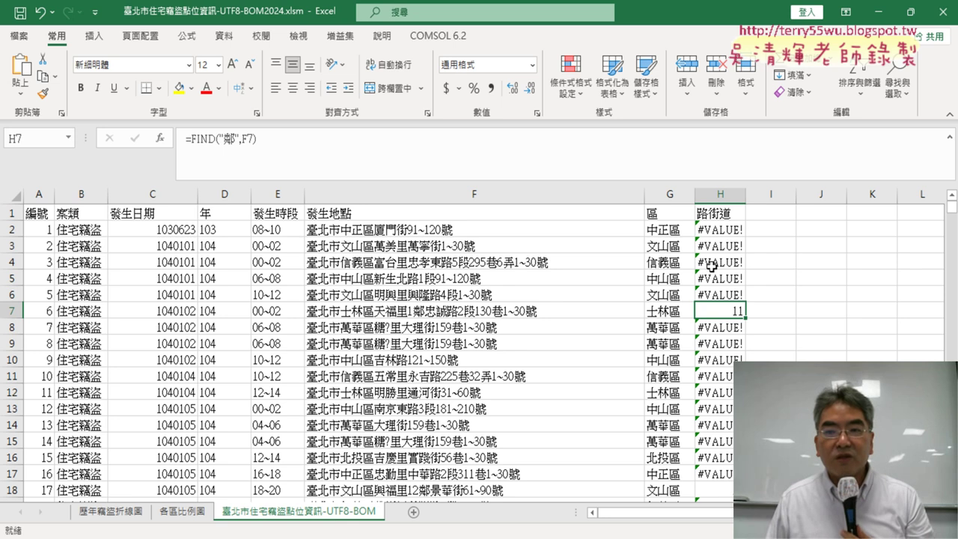
{"action": "left_click_drag", "start_coordinate": [720, 295], "coordinate": [720, 229]}
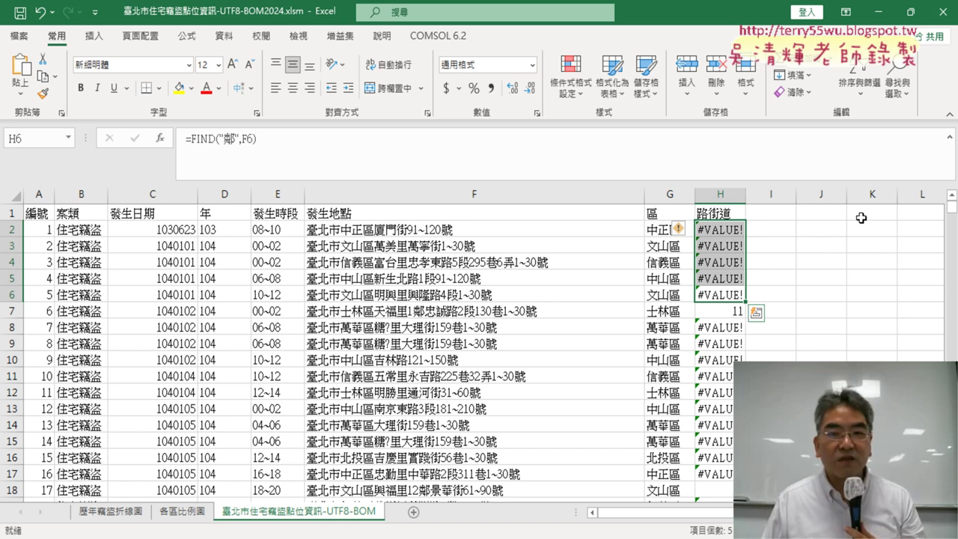
{"action": "left_click", "coordinate": [712, 296]}
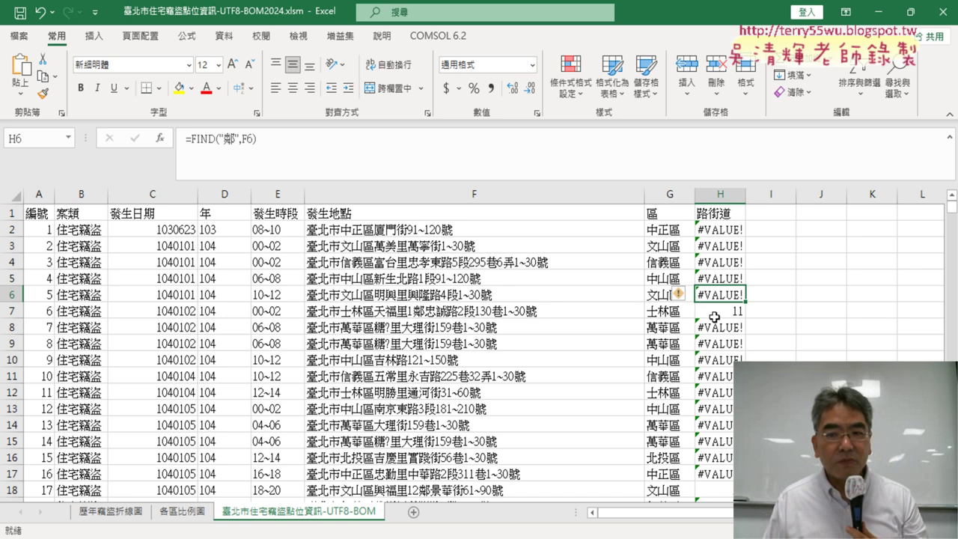
{"action": "left_click", "coordinate": [716, 314]}
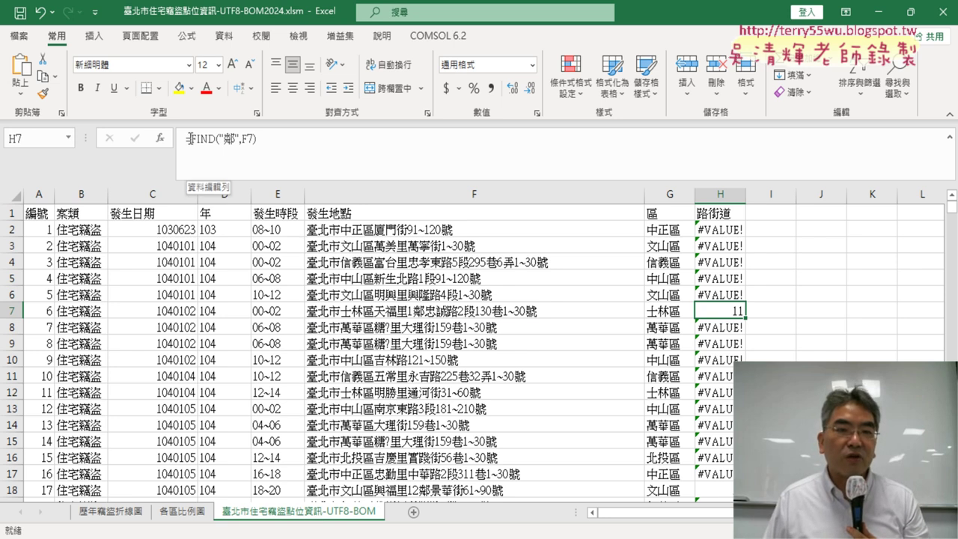
Cut FIND("鄰",F7) from H7's formula and insert the IFERROR function from the logical category
{"action": "left_click_drag", "start_coordinate": [192, 138], "coordinate": [257, 138]}
{"action": "right_click", "coordinate": [238, 143]}
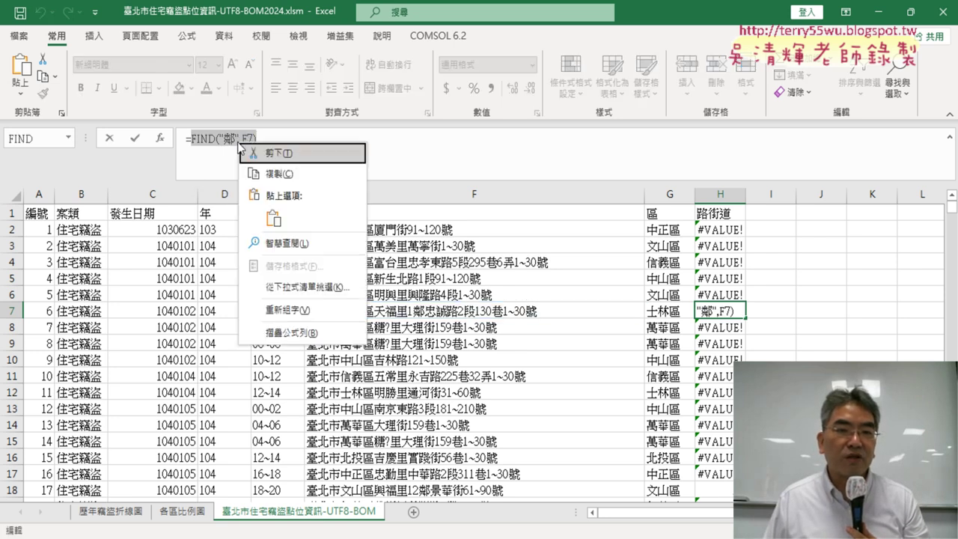
{"action": "left_click", "coordinate": [294, 154]}
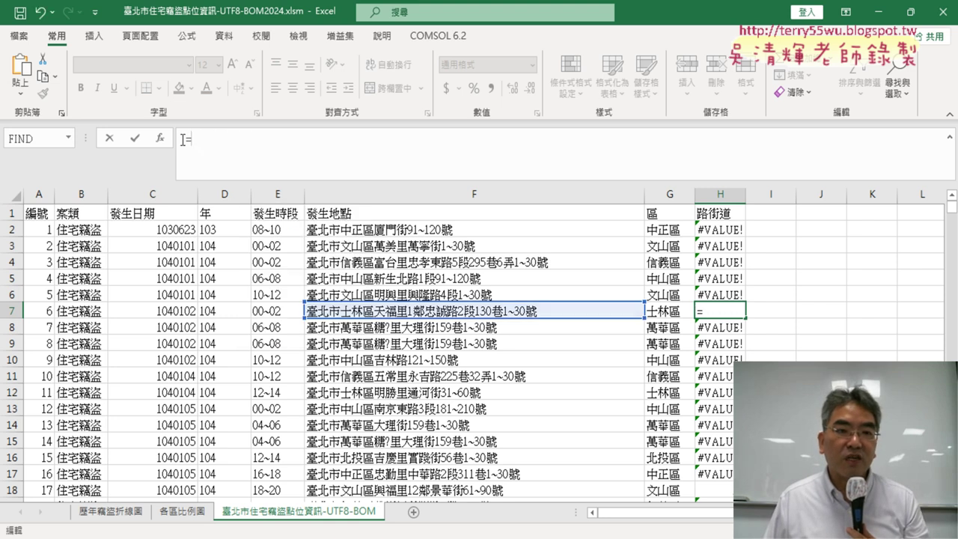
{"action": "key", "text": "shift+F3"}
{"action": "left_click", "coordinate": [761, 85]}
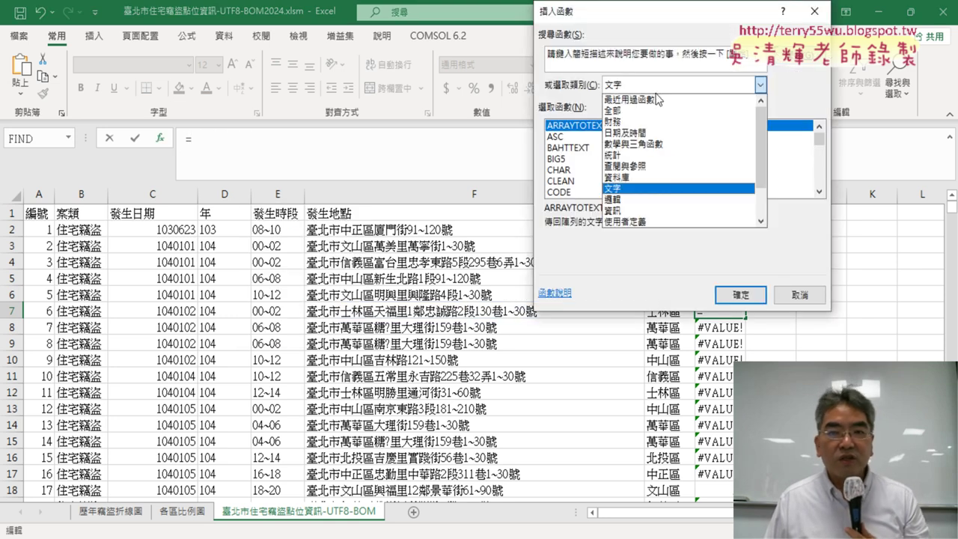
{"action": "left_click", "coordinate": [645, 199]}
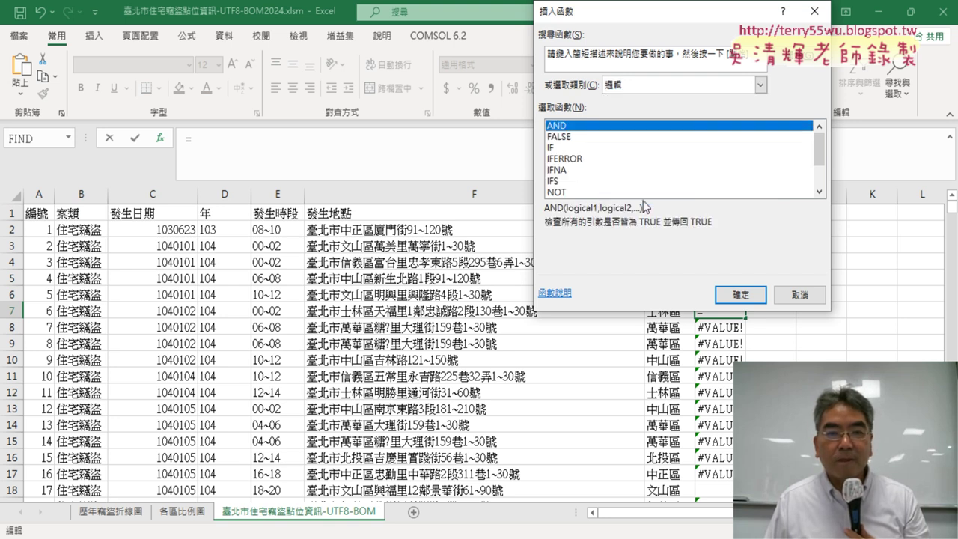
{"action": "left_click", "coordinate": [587, 160]}
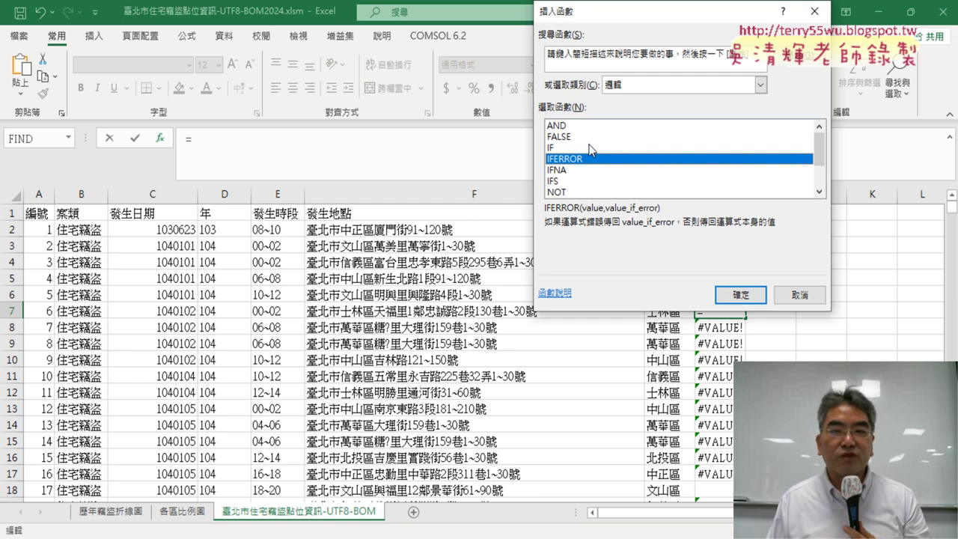
{"action": "left_click", "coordinate": [740, 296]}
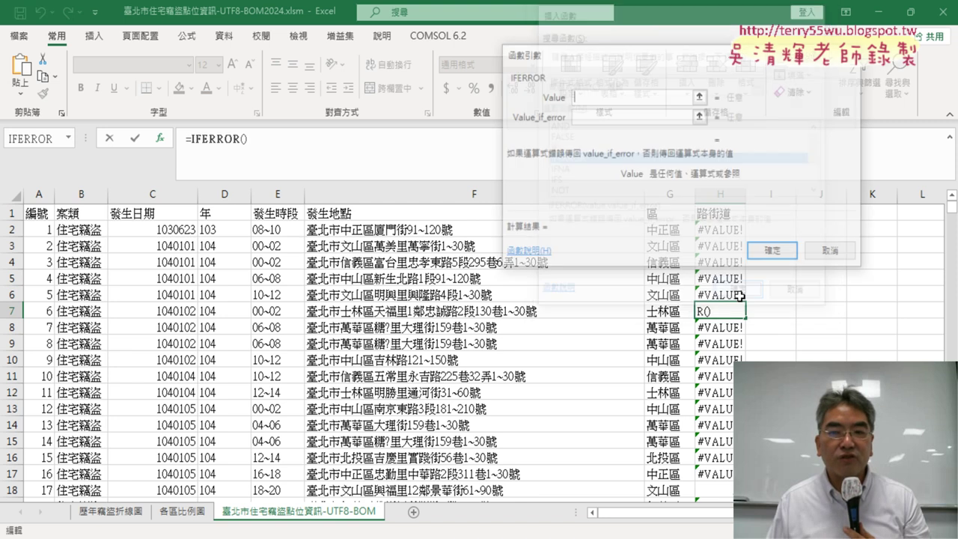
Use FIND("鄰",F7) as IFERROR's Value and FIND("里",F7) as Value_if_error, then confirm
{"action": "right_click", "coordinate": [588, 92]}
{"action": "left_click", "coordinate": [639, 145]}
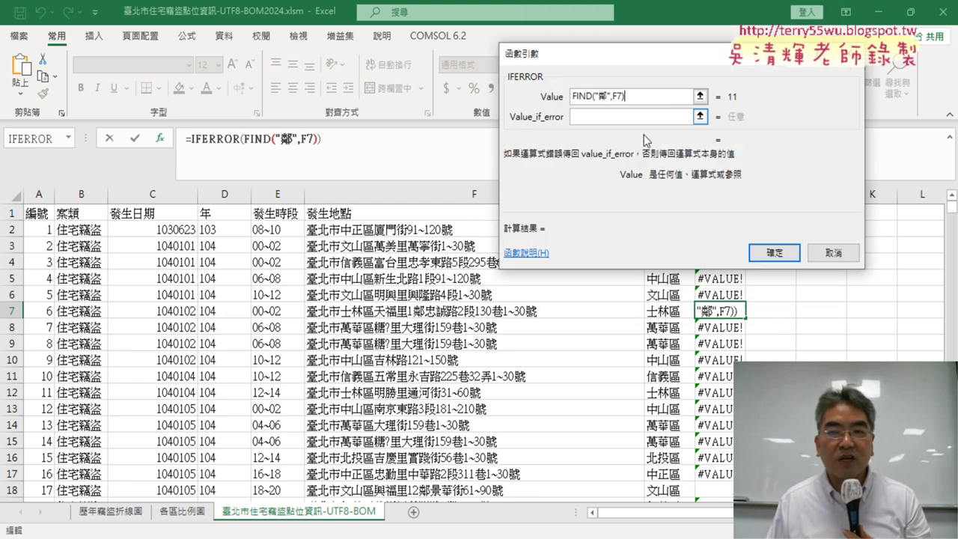
{"action": "left_click_drag", "start_coordinate": [666, 59], "coordinate": [398, 61]}
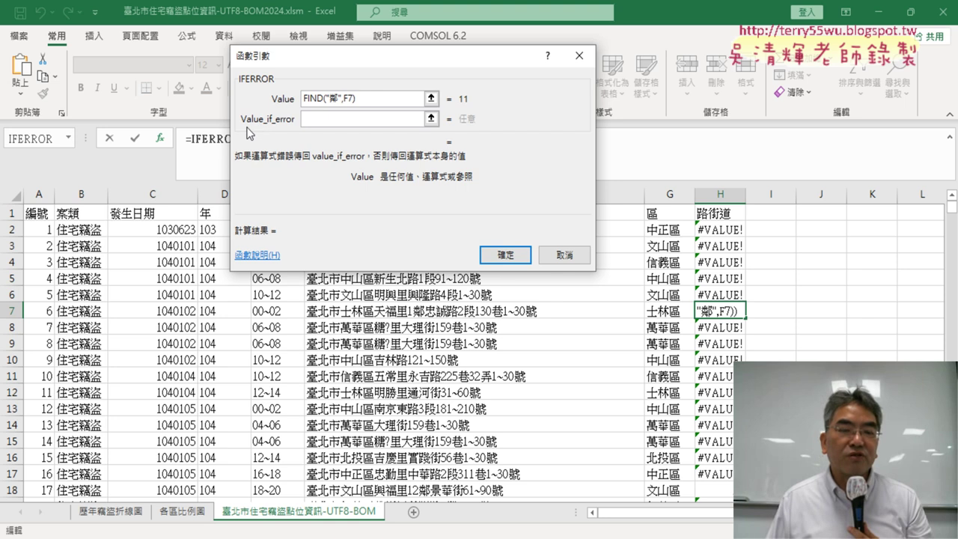
{"action": "left_click", "coordinate": [305, 120]}
{"action": "left_click", "coordinate": [328, 98]}
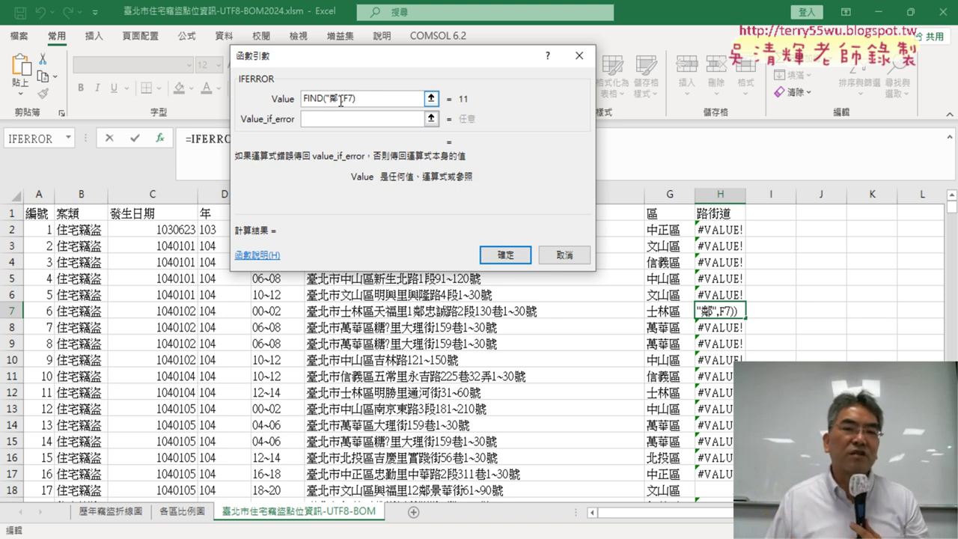
{"action": "left_click", "coordinate": [335, 120]}
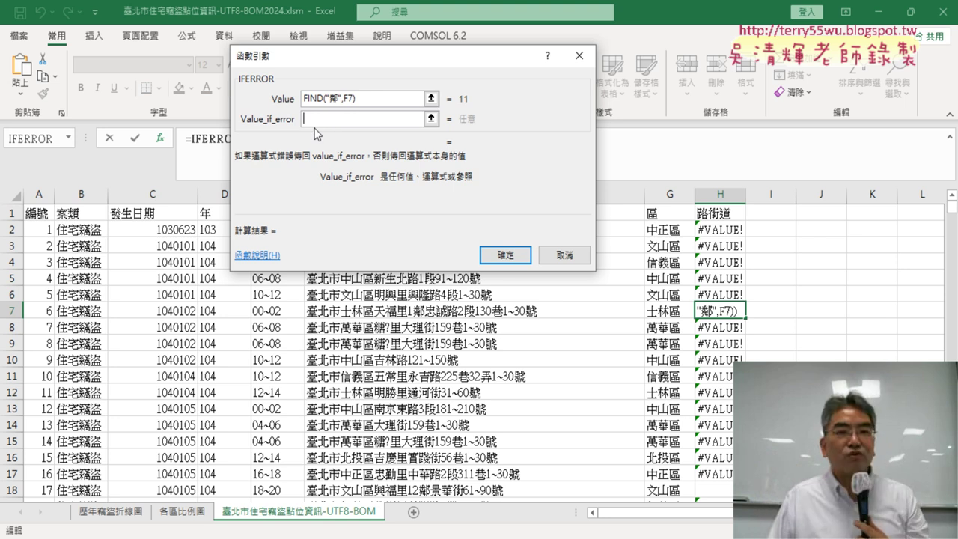
{"action": "right_click", "coordinate": [339, 122]}
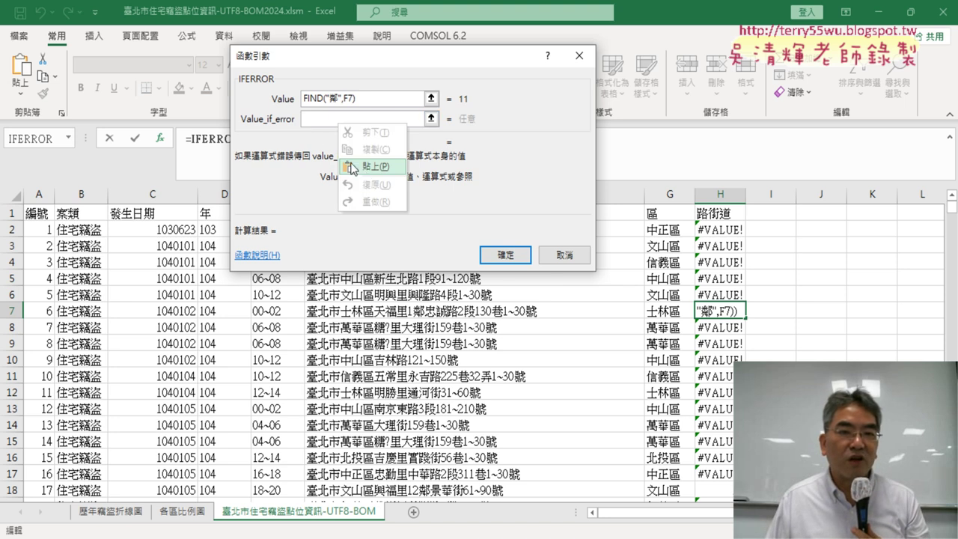
{"action": "left_click", "coordinate": [366, 166]}
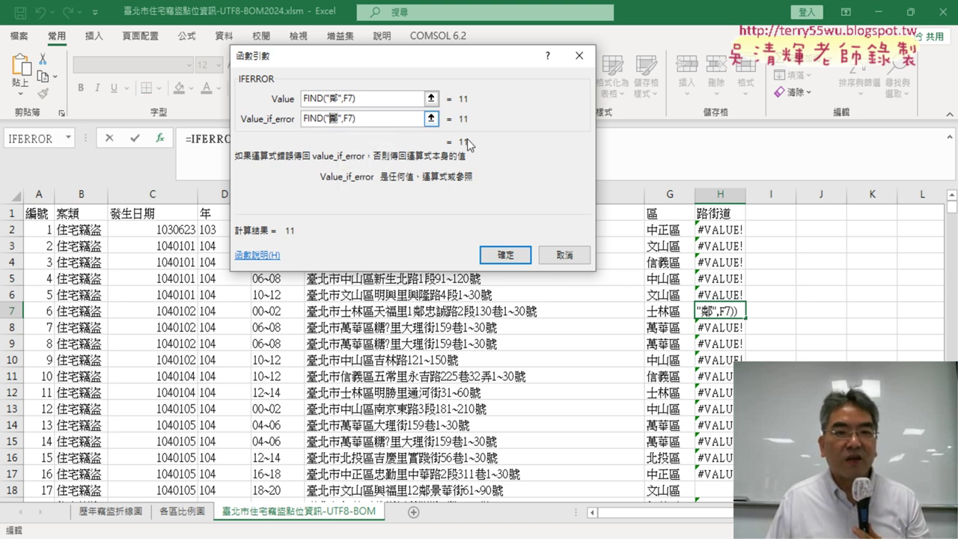
{"action": "type", "text": "ㄌ"}
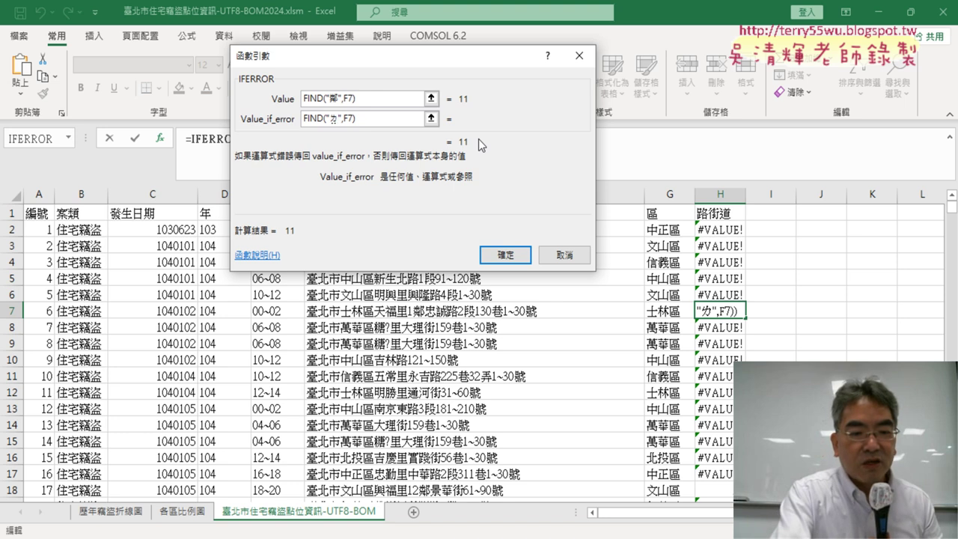
{"action": "type", "text": "里"}
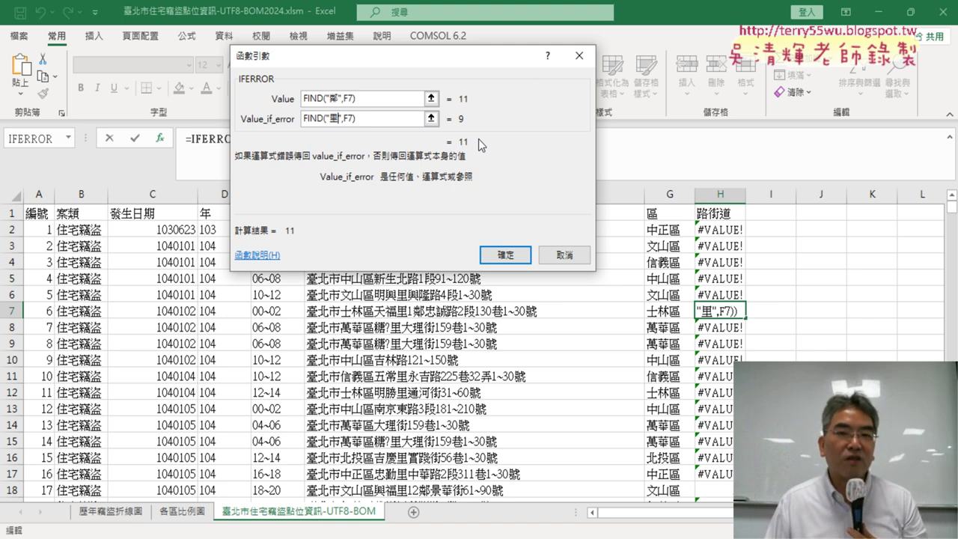
{"action": "left_click", "coordinate": [506, 254]}
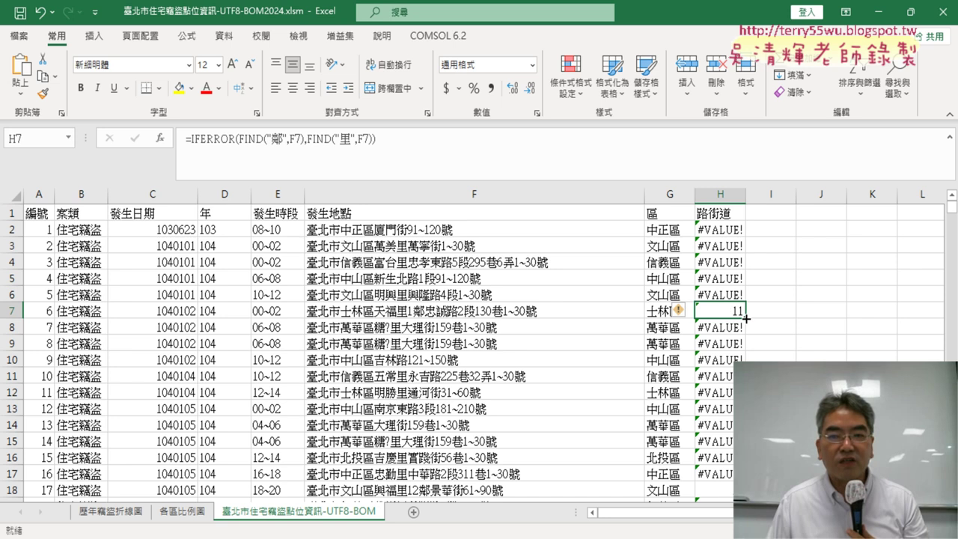
Fill the IFERROR formula from H2 down column H and compare F7's address with H7's result
{"action": "left_click_drag", "start_coordinate": [746, 319], "coordinate": [742, 226]}
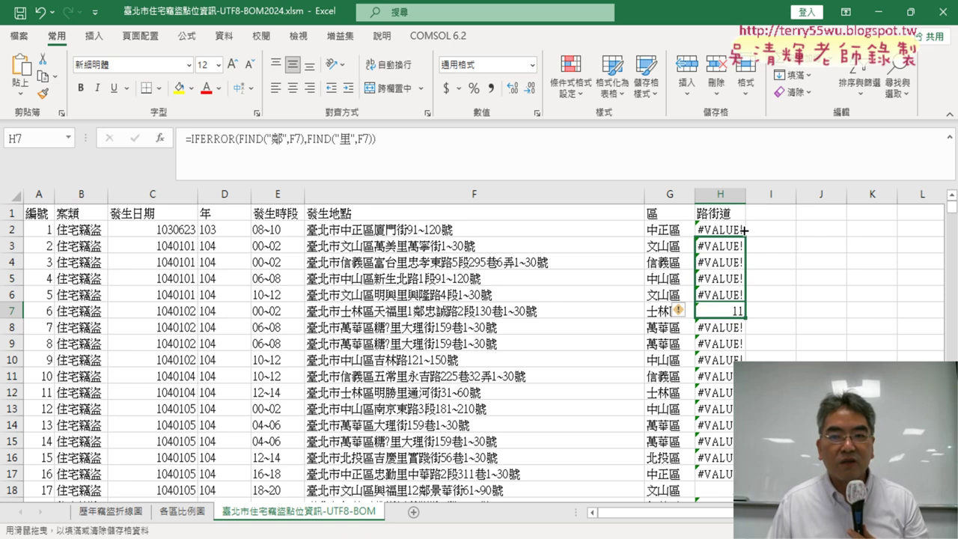
{"action": "double_click", "coordinate": [745, 319]}
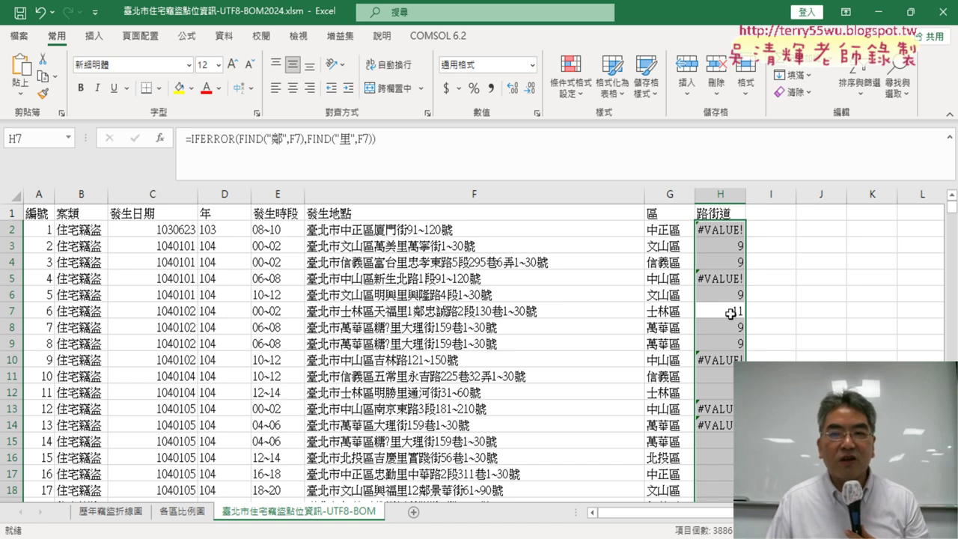
{"action": "left_click", "coordinate": [731, 311]}
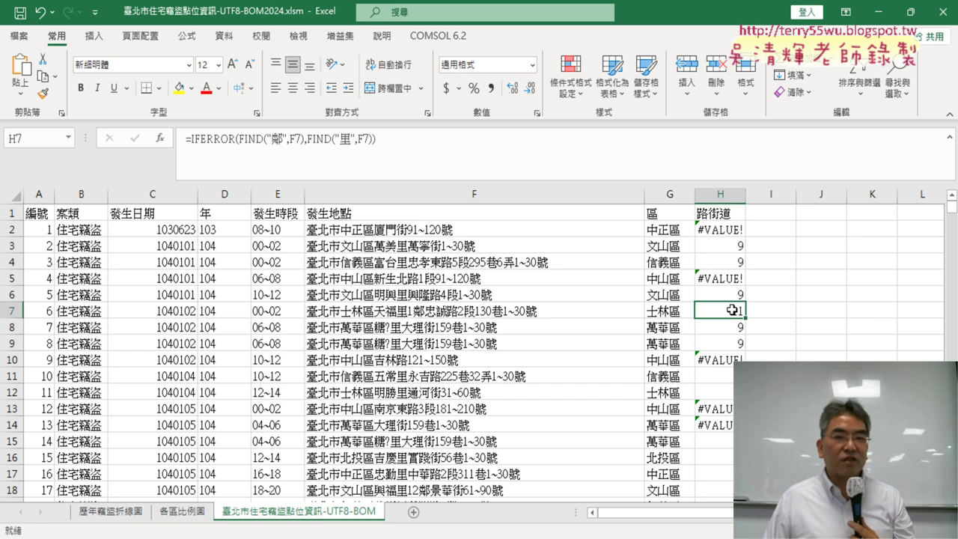
{"action": "left_click", "coordinate": [462, 315]}
{"action": "left_click_drag", "start_coordinate": [462, 314], "coordinate": [731, 306]}
{"action": "left_click", "coordinate": [731, 306]}
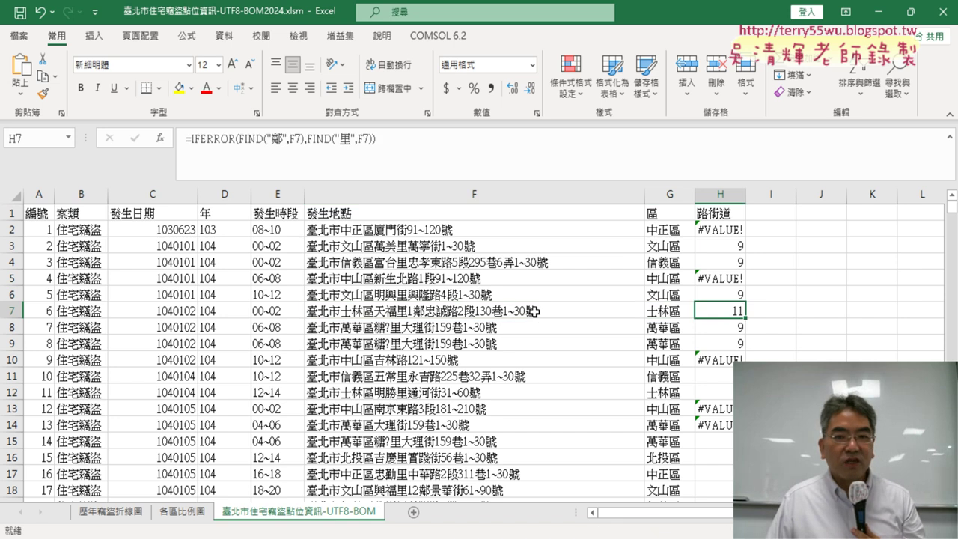
{"action": "left_click", "coordinate": [506, 312]}
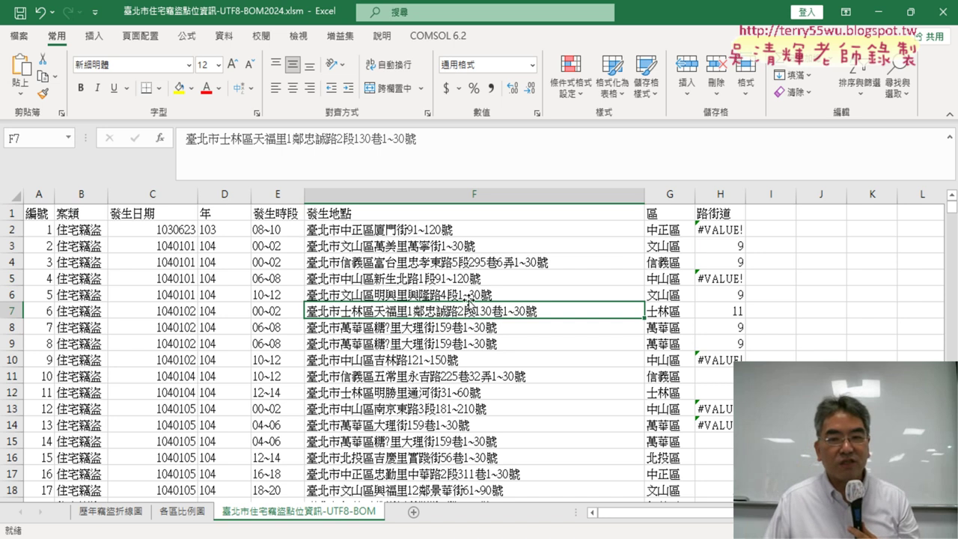
{"action": "left_click", "coordinate": [733, 312]}
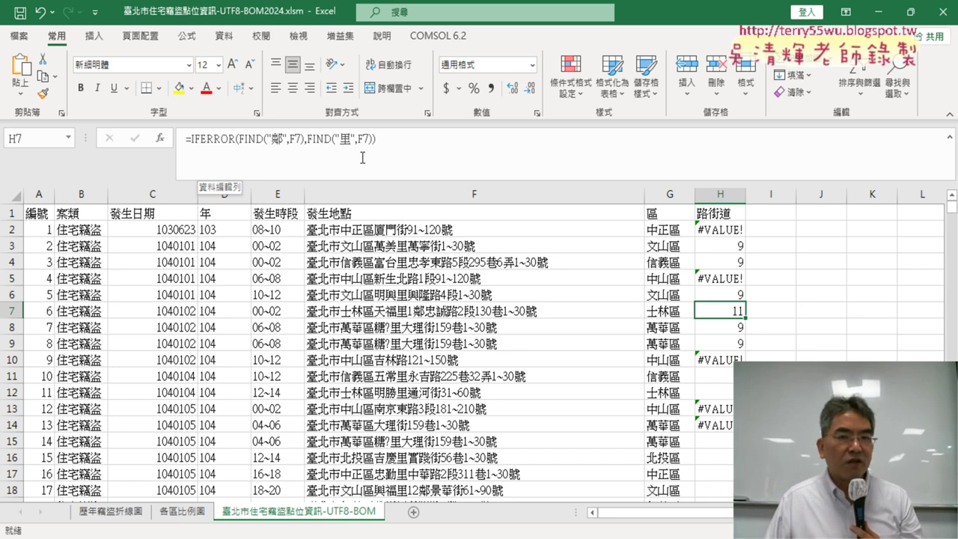
Copy and clear H7's formula, insert an outer IFERROR, and paste the old formula as its Value
{"action": "left_click_drag", "start_coordinate": [192, 139], "coordinate": [376, 139]}
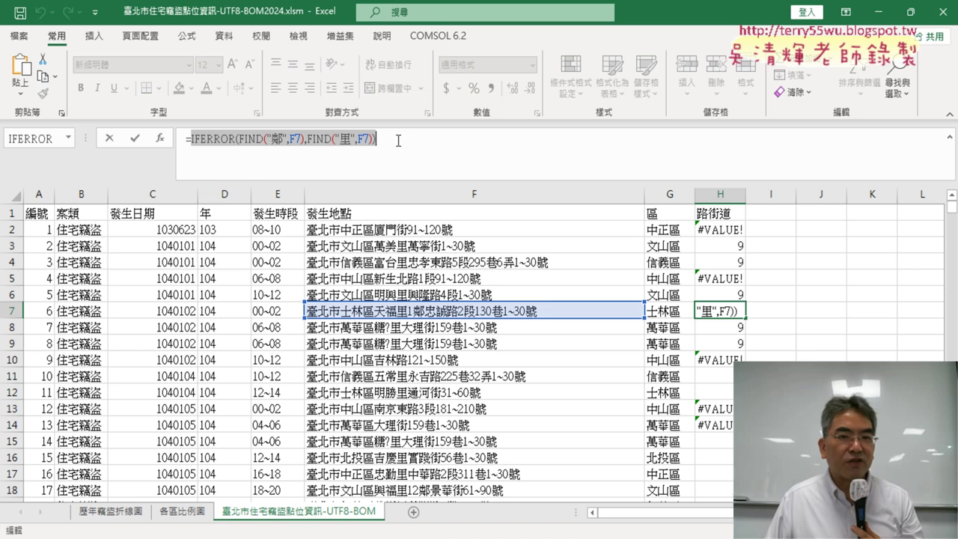
{"action": "right_click", "coordinate": [363, 140]}
{"action": "left_click", "coordinate": [397, 172]}
{"action": "key", "text": "Delete"}
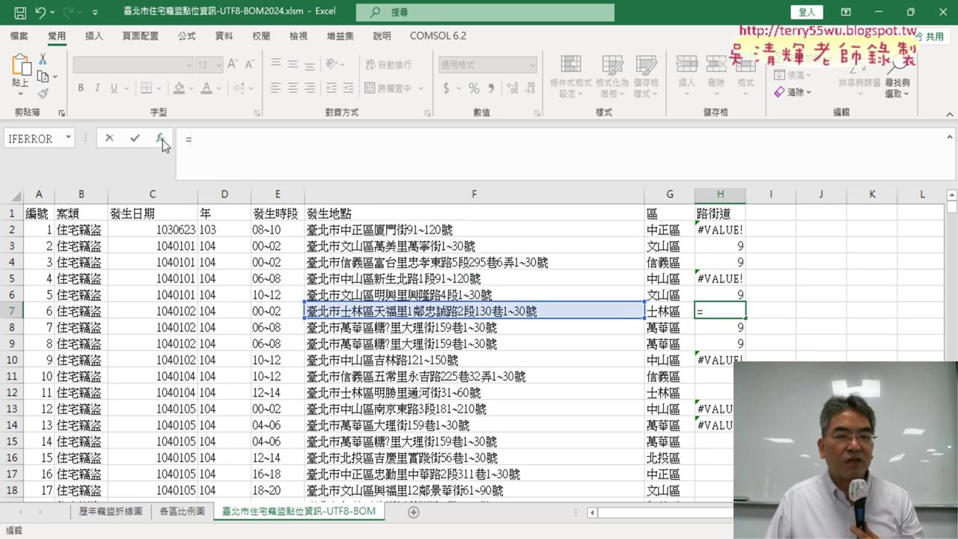
{"action": "left_click", "coordinate": [159, 139]}
{"action": "left_click", "coordinate": [317, 162]}
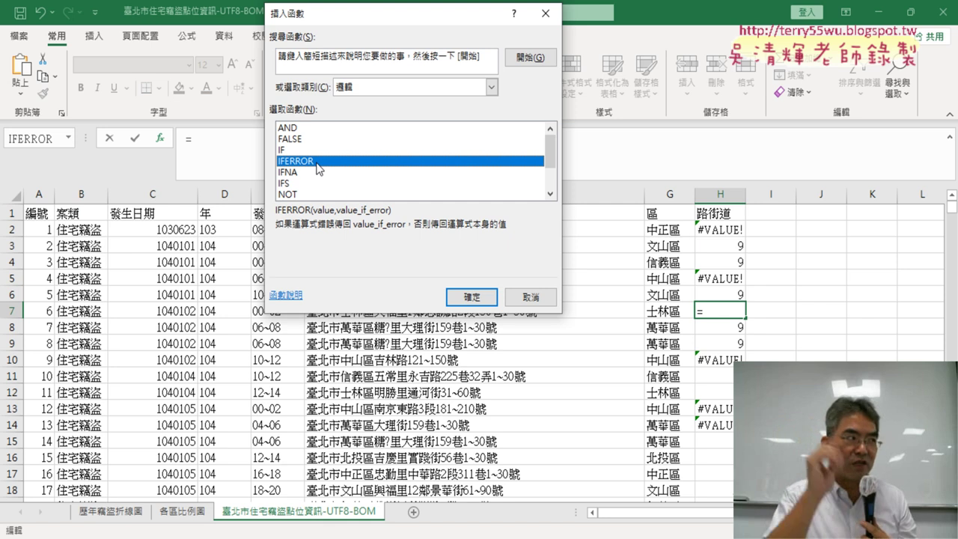
{"action": "left_click", "coordinate": [472, 296]}
{"action": "right_click", "coordinate": [317, 99]}
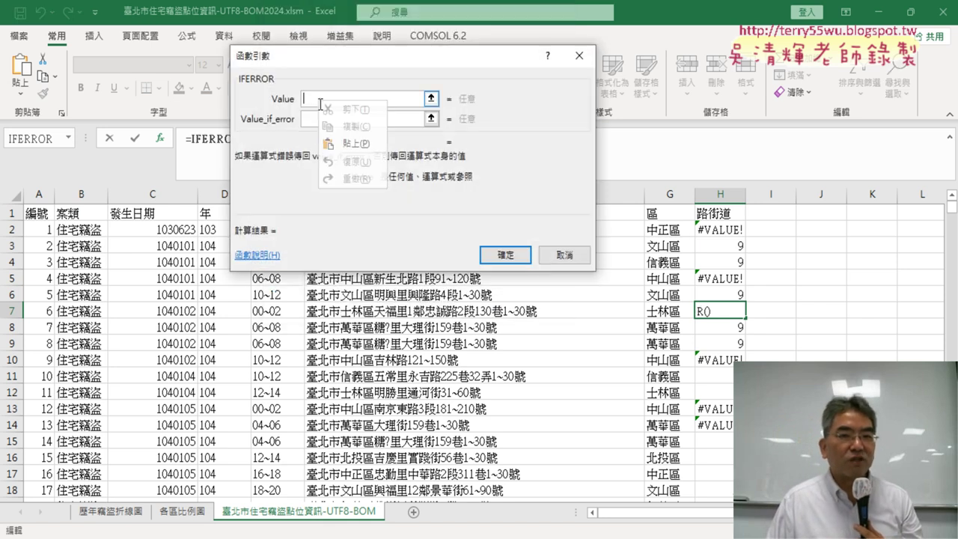
{"action": "left_click", "coordinate": [356, 144]}
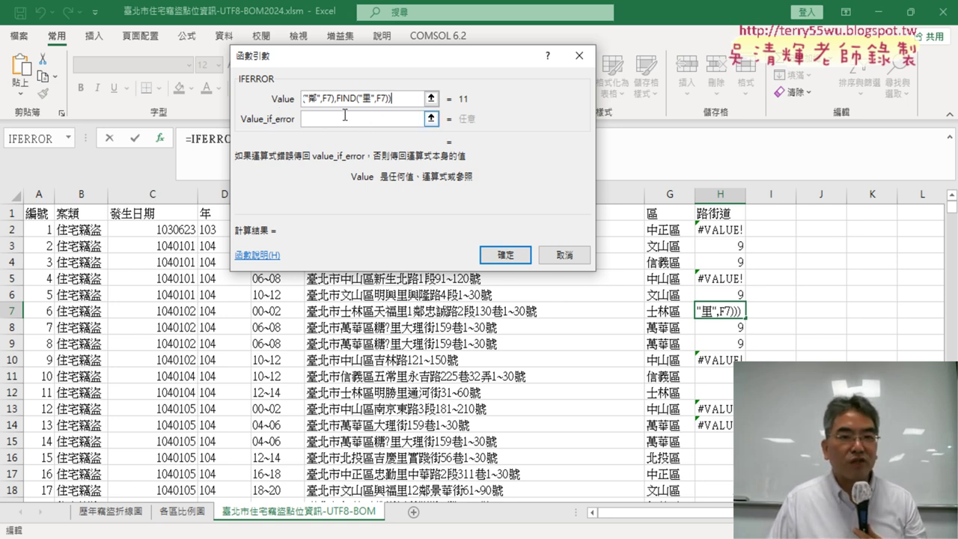
Set the outer IFERROR's Value_if_error to FIND("區",F7)
{"action": "left_click_drag", "start_coordinate": [399, 99], "coordinate": [234, 102]}
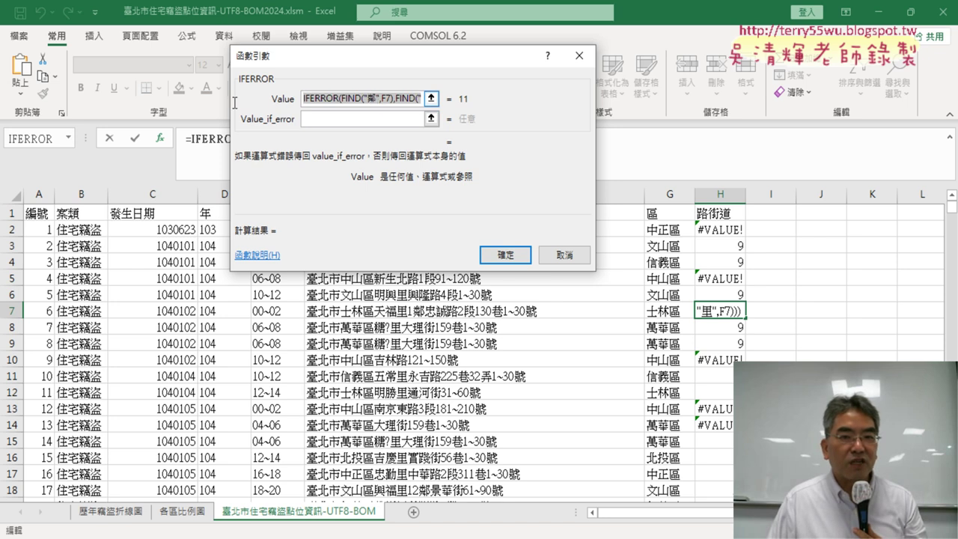
{"action": "left_click", "coordinate": [349, 99]}
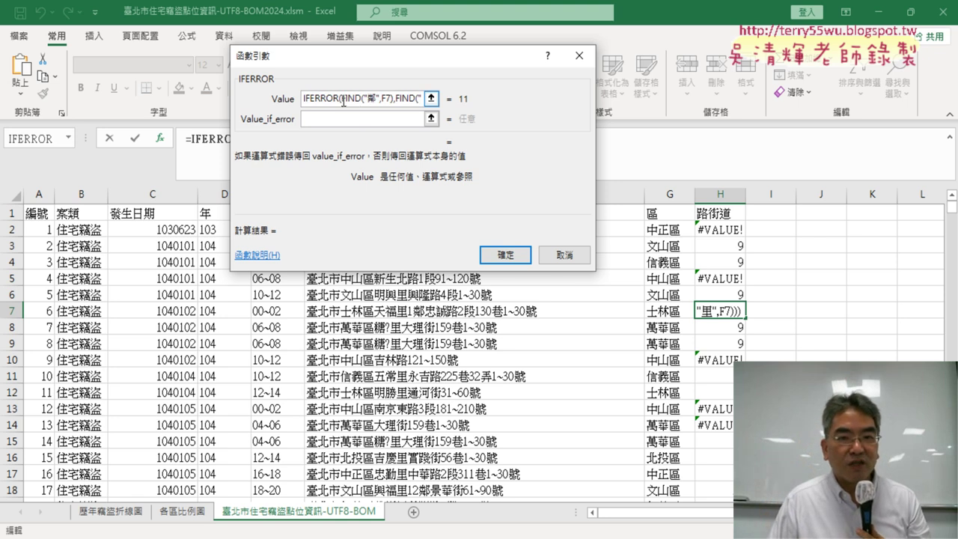
{"action": "left_click_drag", "start_coordinate": [342, 99], "coordinate": [381, 98]}
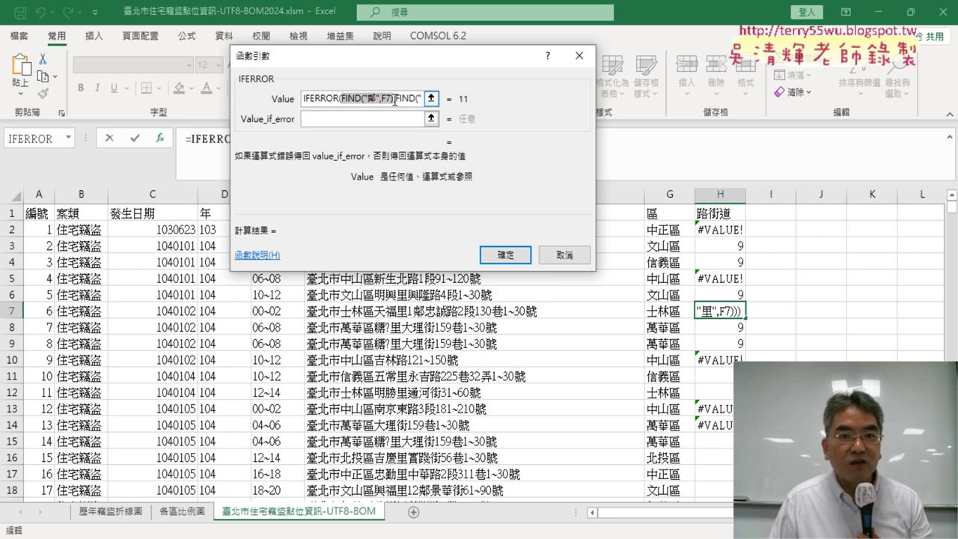
{"action": "right_click", "coordinate": [383, 100]}
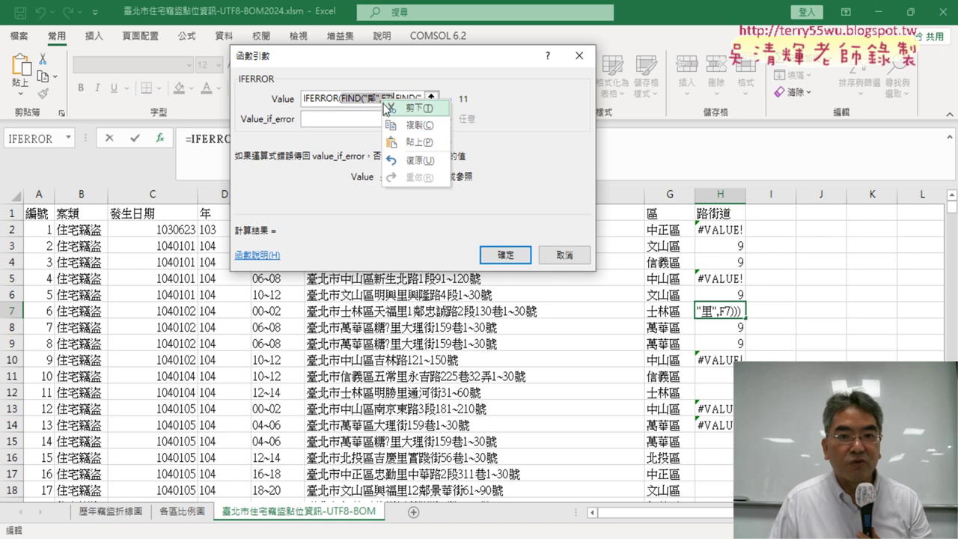
{"action": "left_click", "coordinate": [404, 127]}
{"action": "left_click", "coordinate": [356, 120]}
{"action": "right_click", "coordinate": [356, 120]}
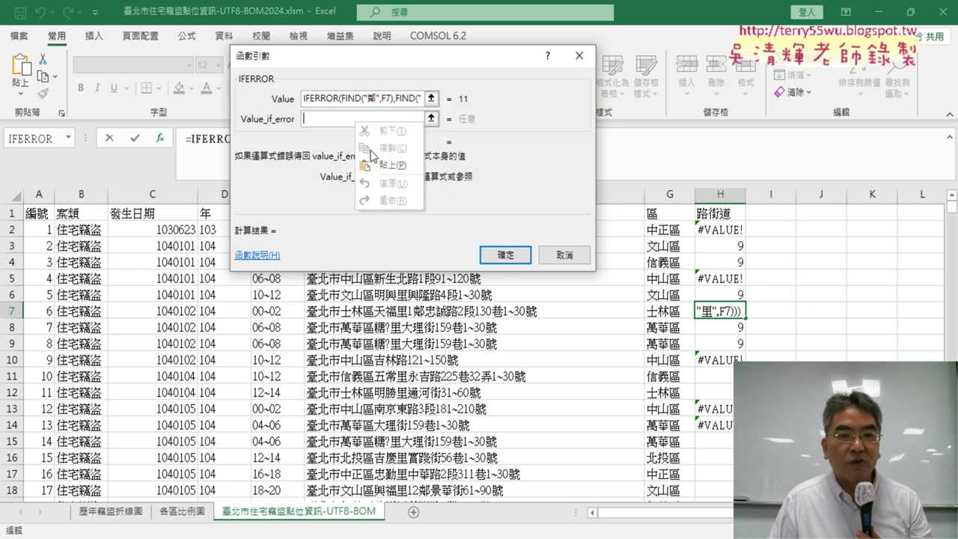
{"action": "left_click", "coordinate": [385, 170]}
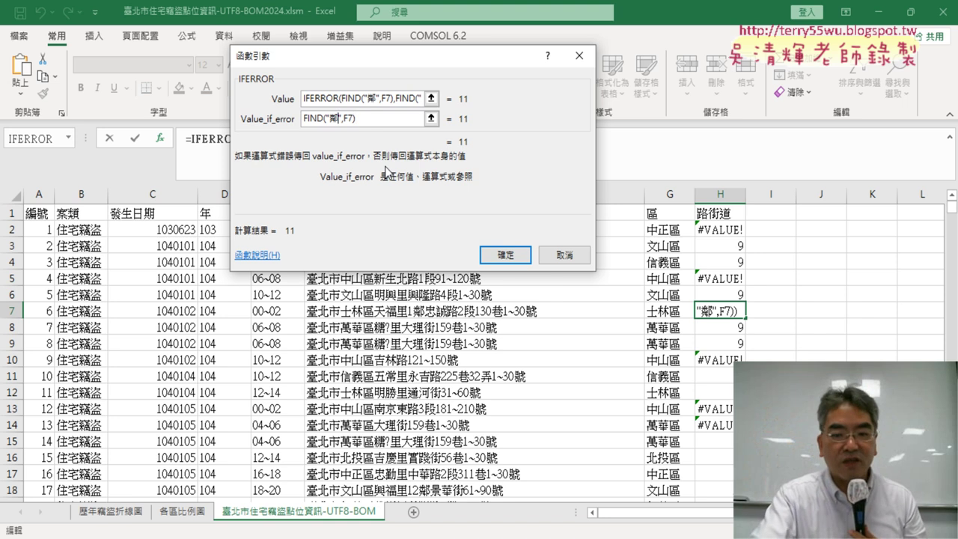
{"action": "key", "text": "BackSpace"}
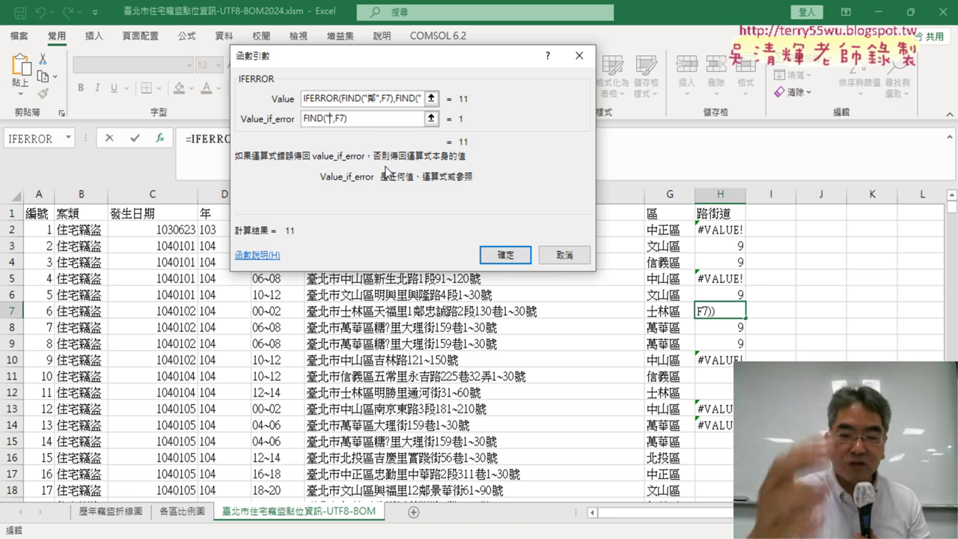
{"action": "type", "text": "區"}
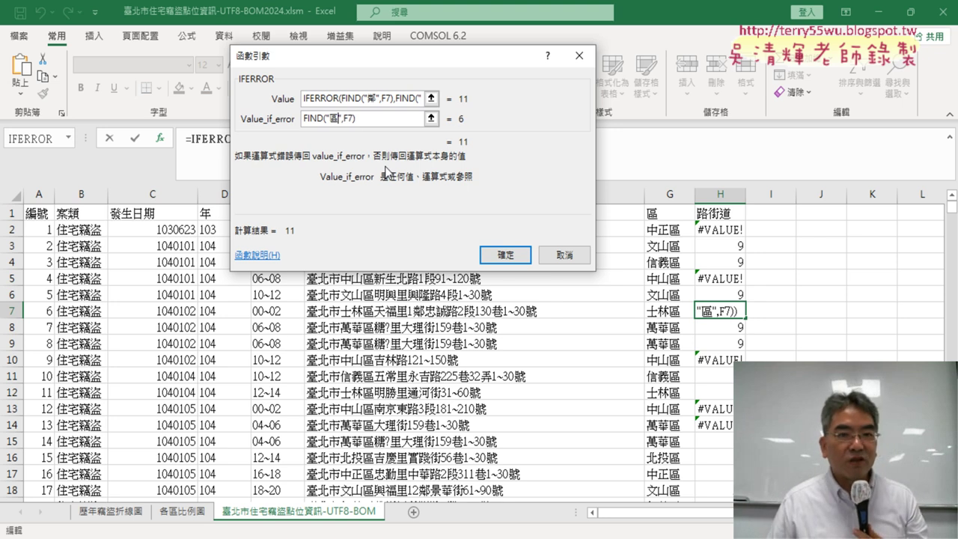
{"action": "double_click", "coordinate": [366, 122]}
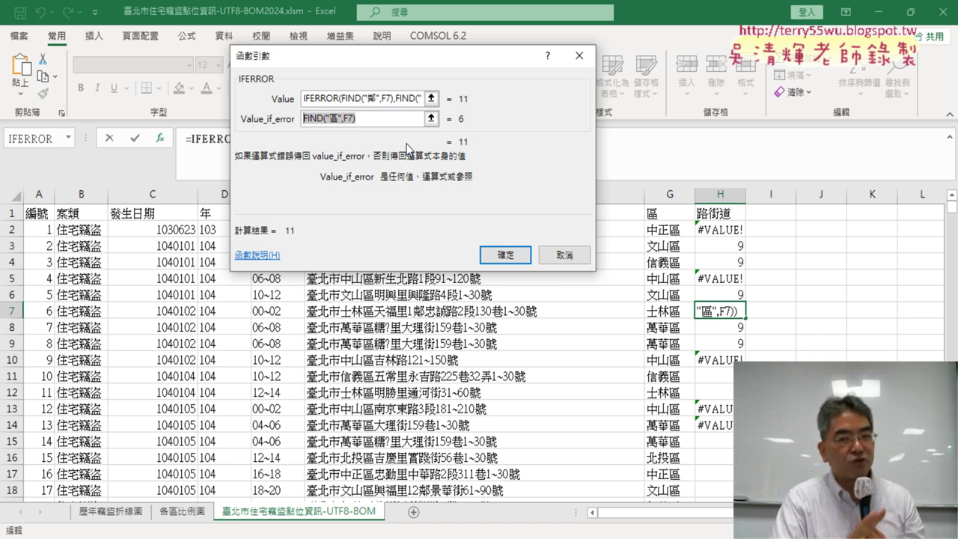
Confirm the nested IFERROR formula, fill it from H2 to the end of column H, and check the results
{"action": "left_click", "coordinate": [500, 255]}
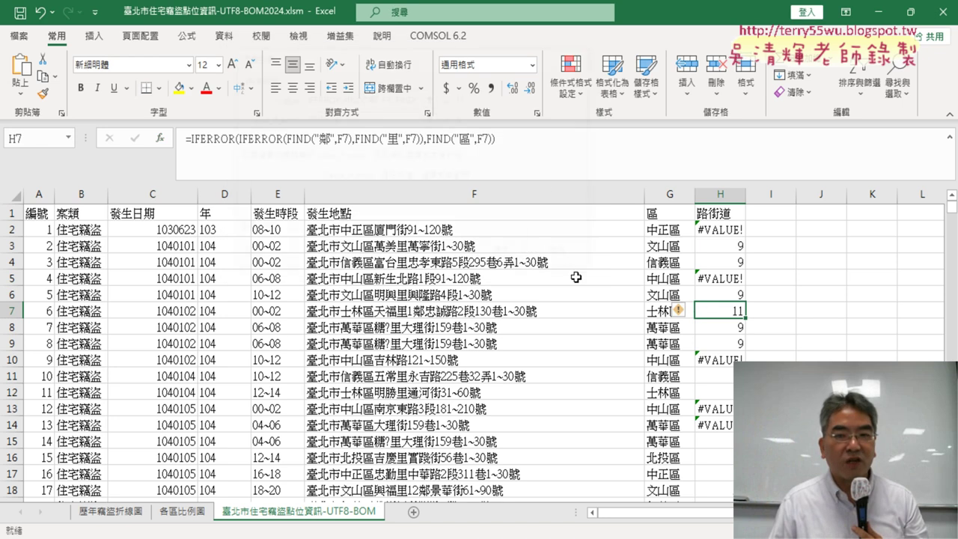
{"action": "left_click_drag", "start_coordinate": [745, 320], "coordinate": [747, 228]}
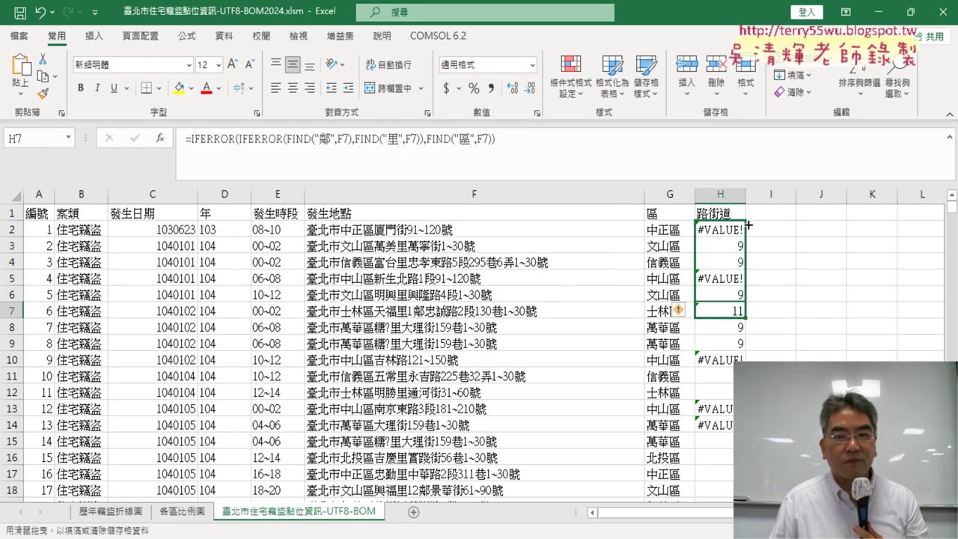
{"action": "double_click", "coordinate": [745, 318]}
{"action": "scroll", "coordinate": [746, 321], "scroll_direction": "down", "scroll_amount": 2}
{"action": "scroll", "coordinate": [746, 318], "scroll_direction": "down", "scroll_amount": 7}
{"action": "scroll", "coordinate": [744, 315], "scroll_direction": "down", "scroll_amount": 8}
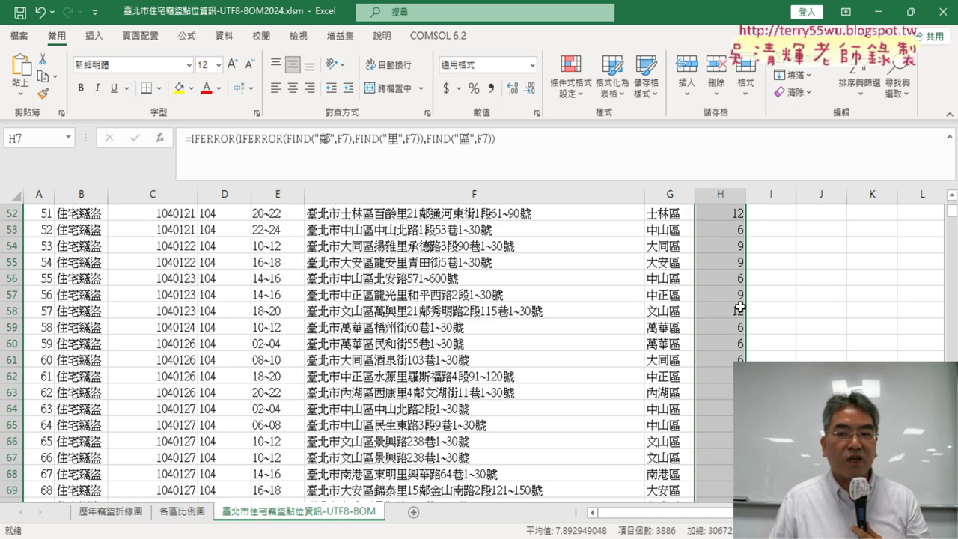
{"action": "scroll", "coordinate": [743, 311], "scroll_direction": "down", "scroll_amount": 8}
{"action": "scroll", "coordinate": [740, 306], "scroll_direction": "down", "scroll_amount": 2}
{"action": "scroll", "coordinate": [740, 306], "scroll_direction": "down", "scroll_amount": 9}
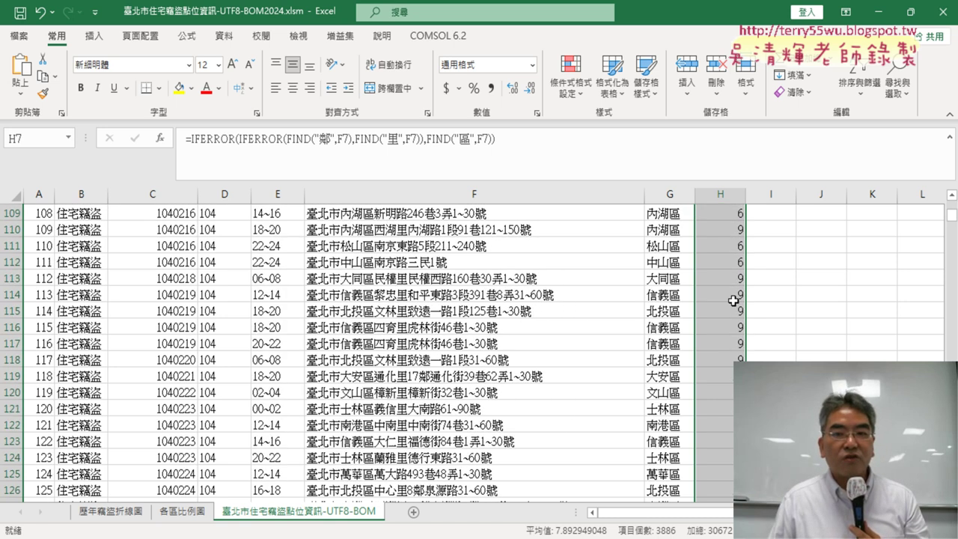
{"action": "scroll", "coordinate": [738, 303], "scroll_direction": "up", "scroll_amount": 10}
{"action": "scroll", "coordinate": [735, 302], "scroll_direction": "up", "scroll_amount": 7}
{"action": "scroll", "coordinate": [734, 302], "scroll_direction": "up", "scroll_amount": 12}
{"action": "scroll", "coordinate": [733, 300], "scroll_direction": "up", "scroll_amount": 7}
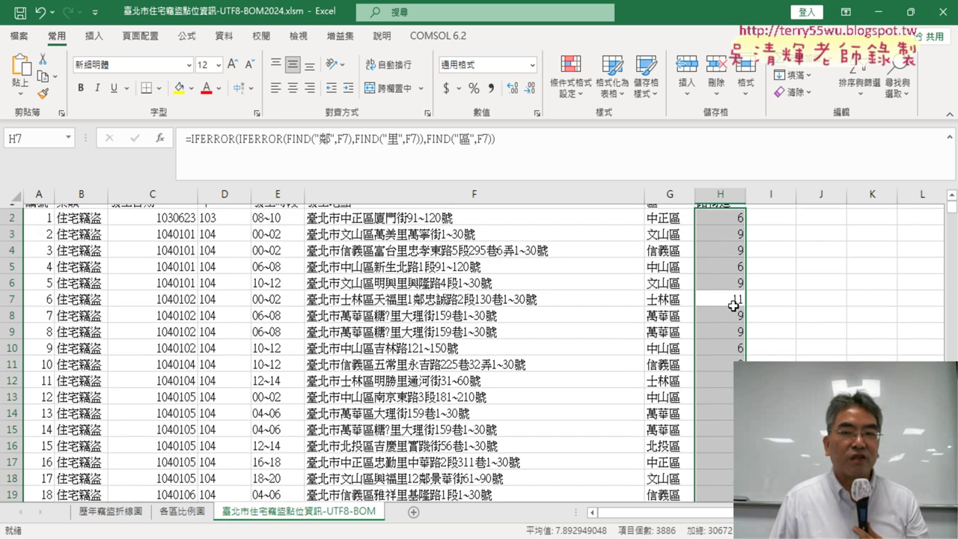
{"action": "scroll", "coordinate": [733, 299], "scroll_direction": "up", "scroll_amount": 1}
Select H7 and highlight its nested IFERROR(IFERROR(FIND…)) formula in the formula bar
{"action": "left_click", "coordinate": [734, 313]}
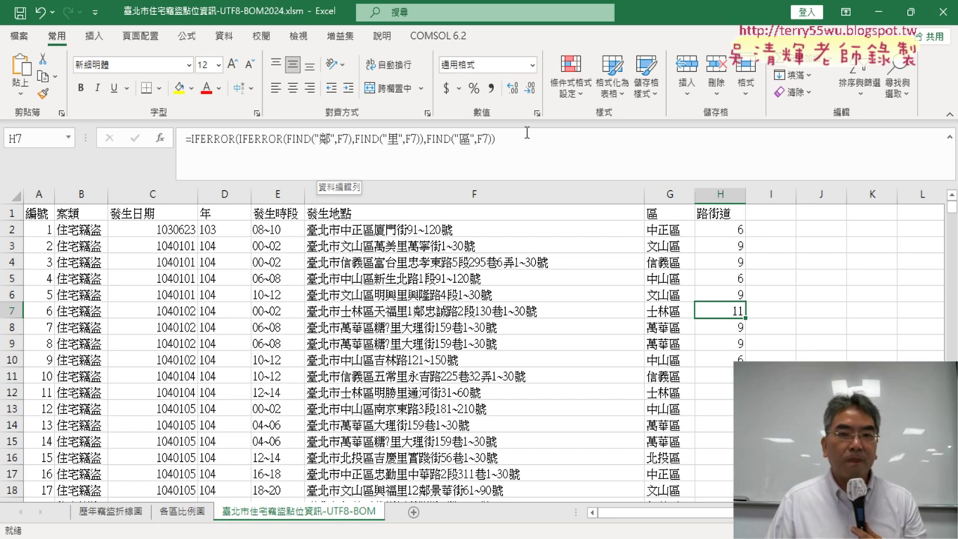
{"action": "left_click_drag", "start_coordinate": [527, 133], "coordinate": [195, 138]}
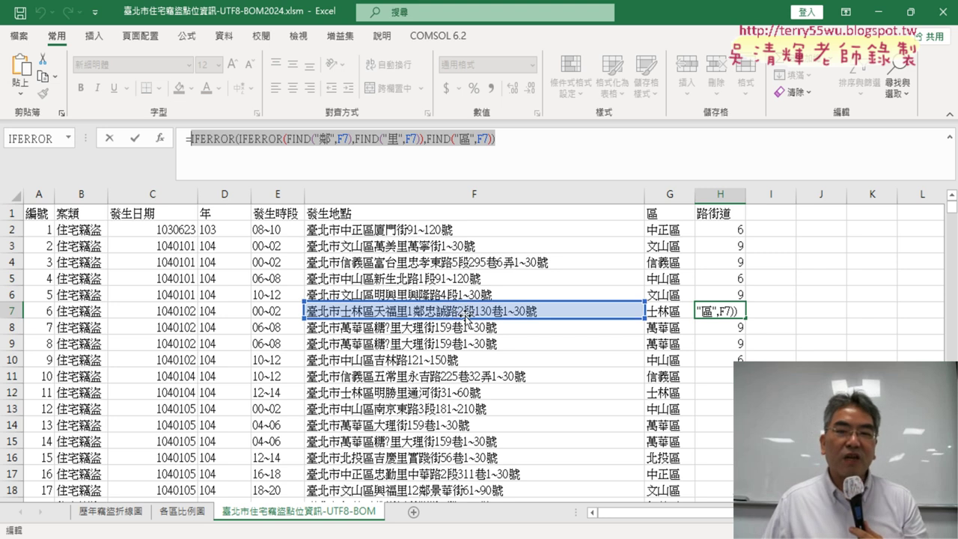
Leave H7's formula unchanged, then cut H2's formula, leaving just the equals sign
{"action": "left_click", "coordinate": [133, 139]}
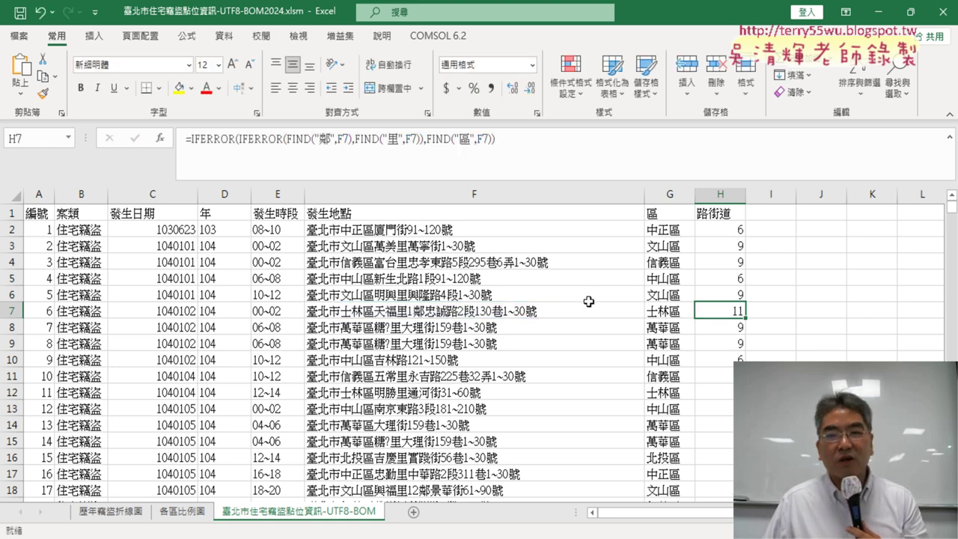
{"action": "left_click", "coordinate": [728, 232]}
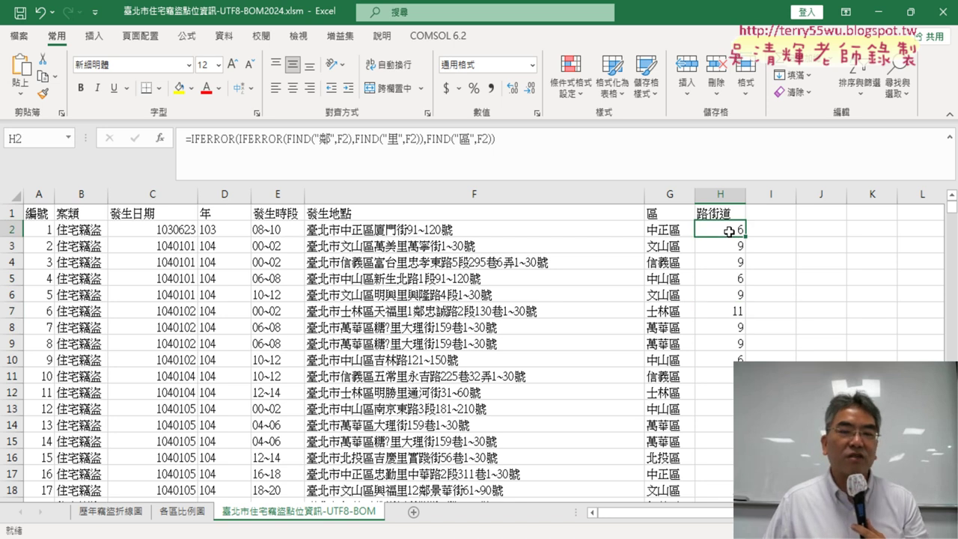
{"action": "key", "text": "Down"}
{"action": "key", "text": "Down"}
{"action": "key", "text": "Down"}
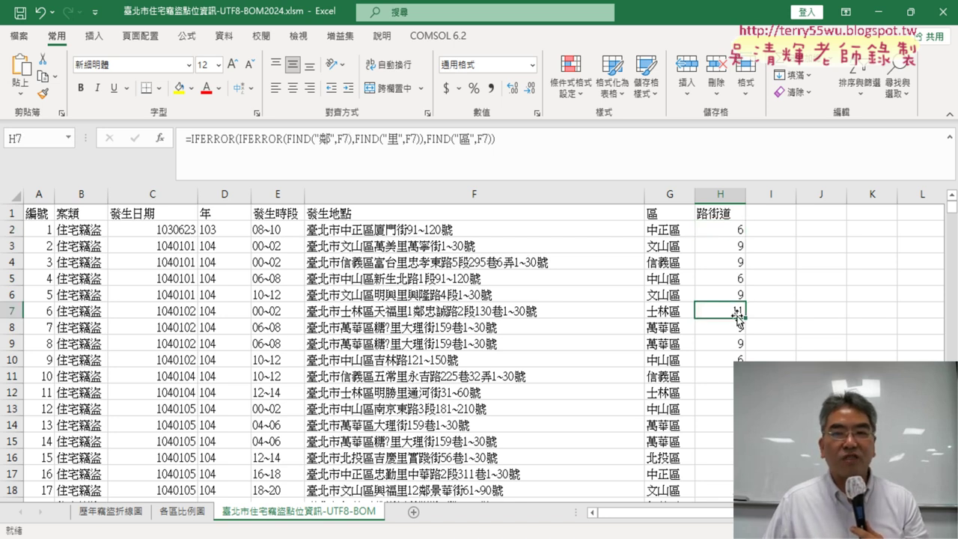
{"action": "left_click", "coordinate": [734, 231]}
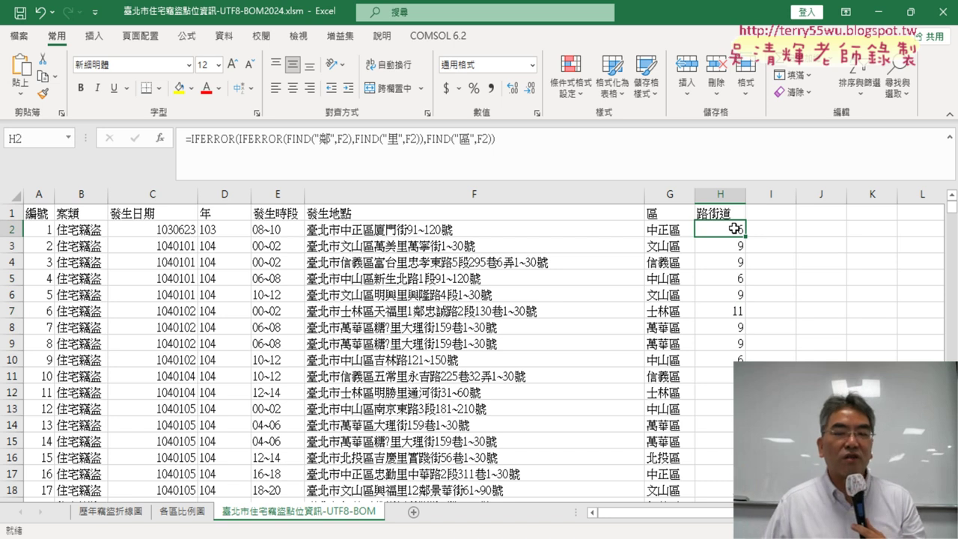
{"action": "left_click_drag", "start_coordinate": [191, 138], "coordinate": [539, 133]}
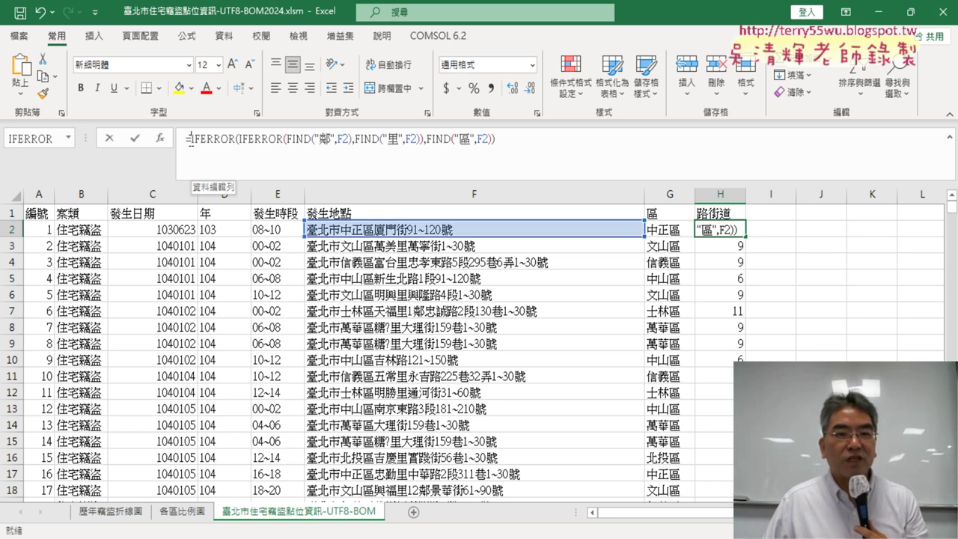
{"action": "right_click", "coordinate": [538, 135]}
{"action": "left_click", "coordinate": [515, 147]}
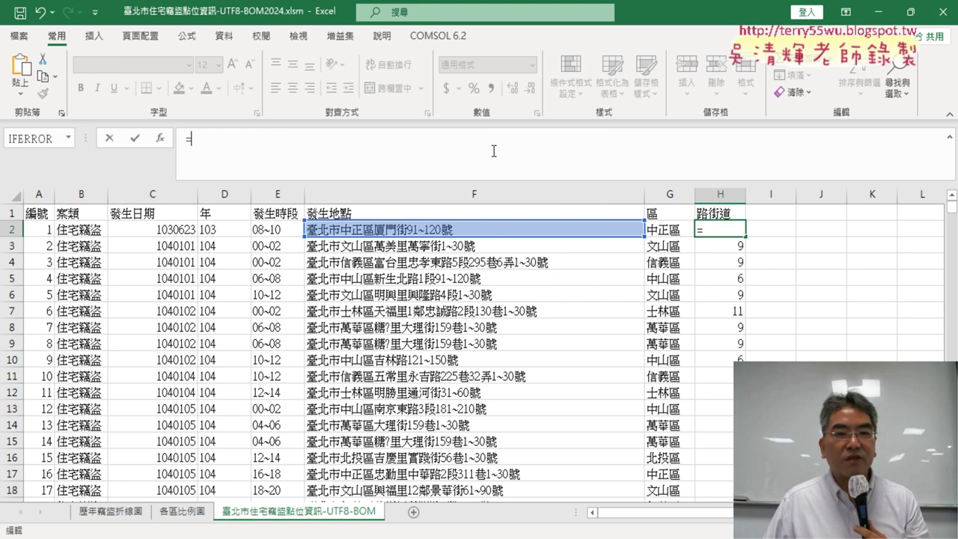
Insert the MID function from the 文字 category into H2 and bring up its arguments
{"action": "left_click", "coordinate": [160, 139]}
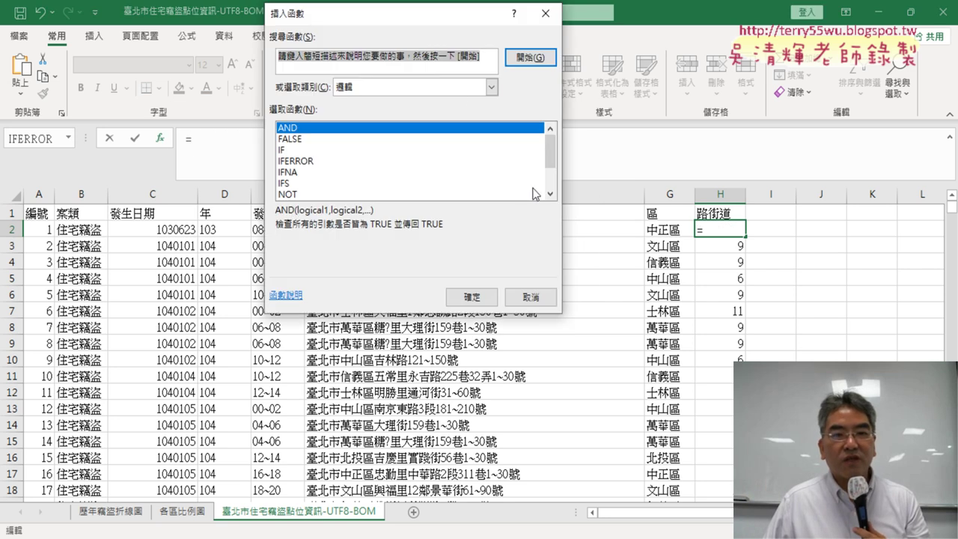
{"action": "left_click", "coordinate": [491, 87]}
{"action": "left_click", "coordinate": [419, 187]}
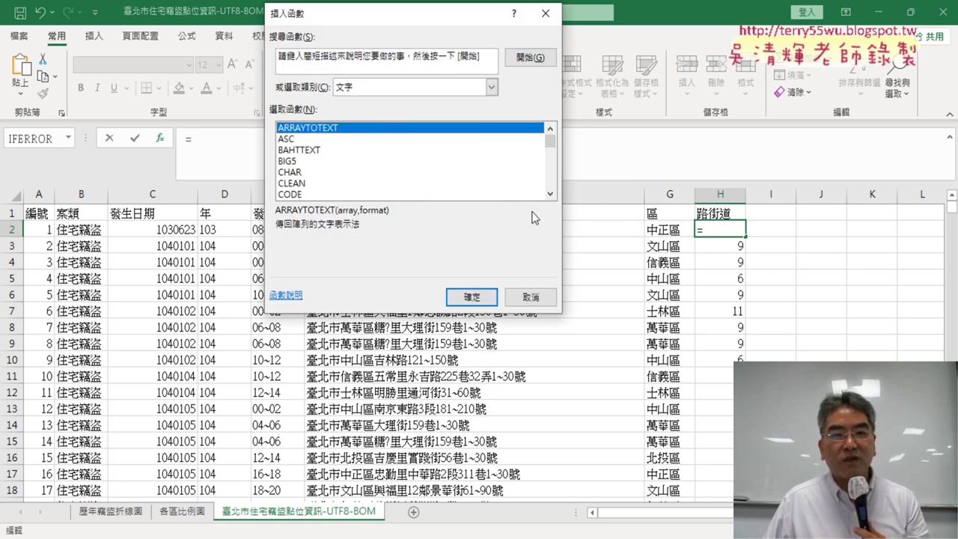
{"action": "left_click", "coordinate": [550, 193]}
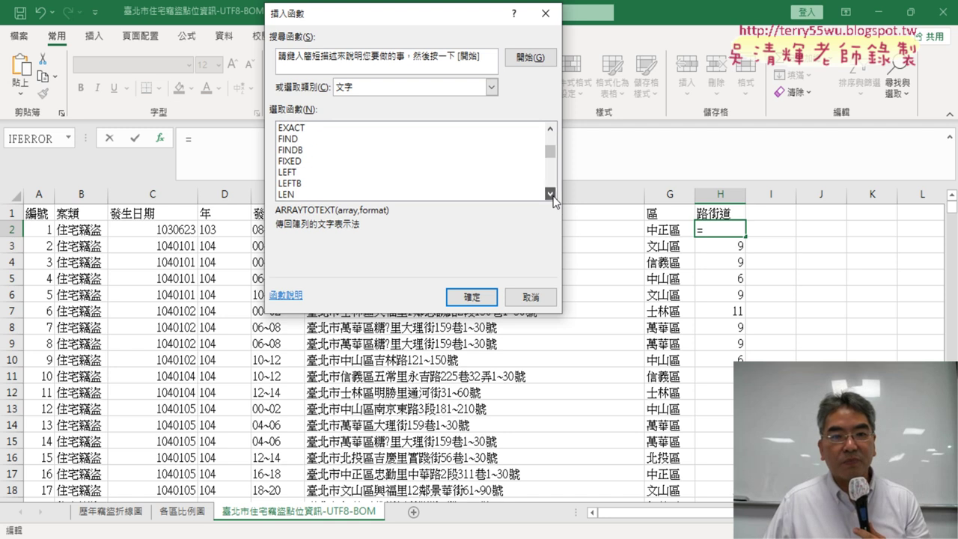
{"action": "left_click", "coordinate": [550, 193]}
{"action": "left_click", "coordinate": [550, 193]}
{"action": "left_click", "coordinate": [342, 172]}
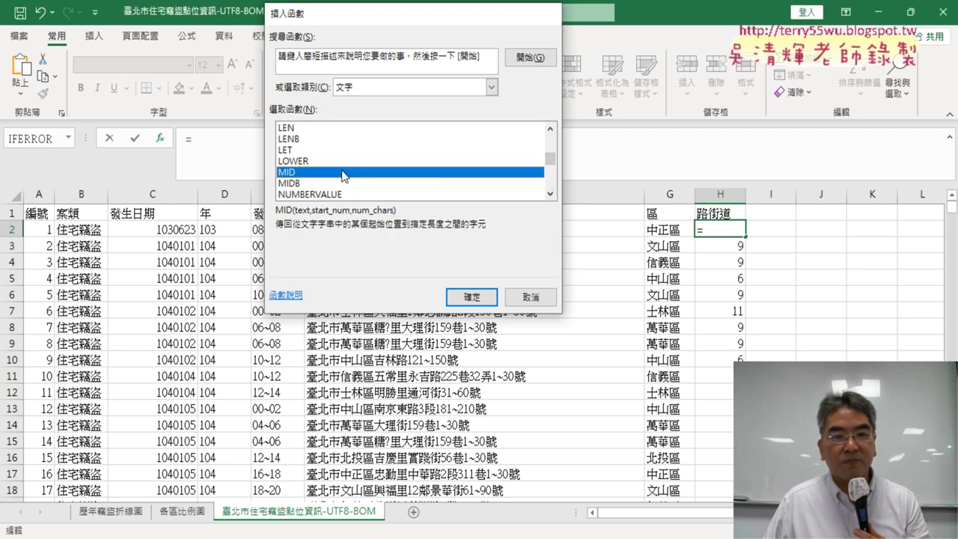
{"action": "double_click", "coordinate": [342, 172]}
{"action": "right_click", "coordinate": [336, 89]}
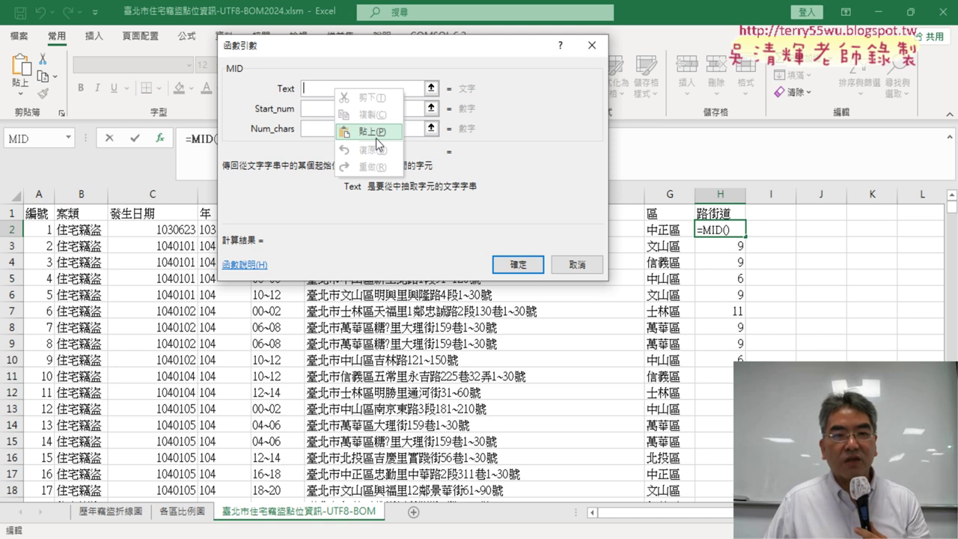
Set MID's Text to F2, Start_num to the nested IFERROR/FIND lookup plus 1, and Num_chars to 3
{"action": "left_click", "coordinate": [317, 89]}
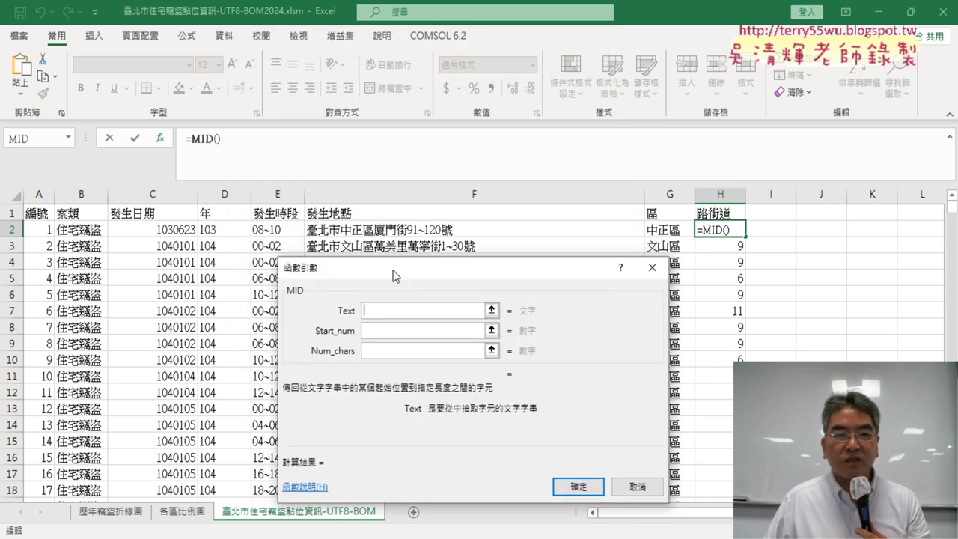
{"action": "left_click_drag", "start_coordinate": [332, 48], "coordinate": [395, 267]}
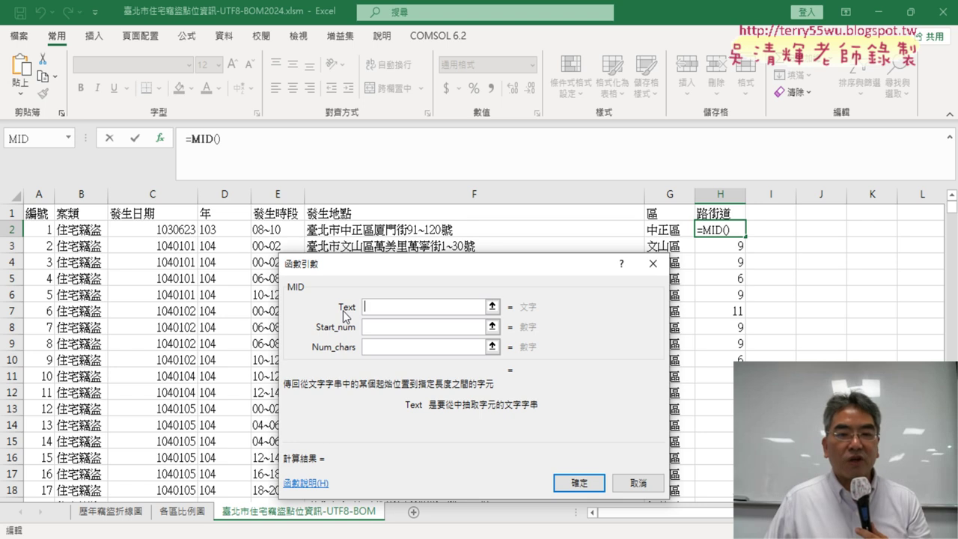
{"action": "left_click", "coordinate": [405, 229]}
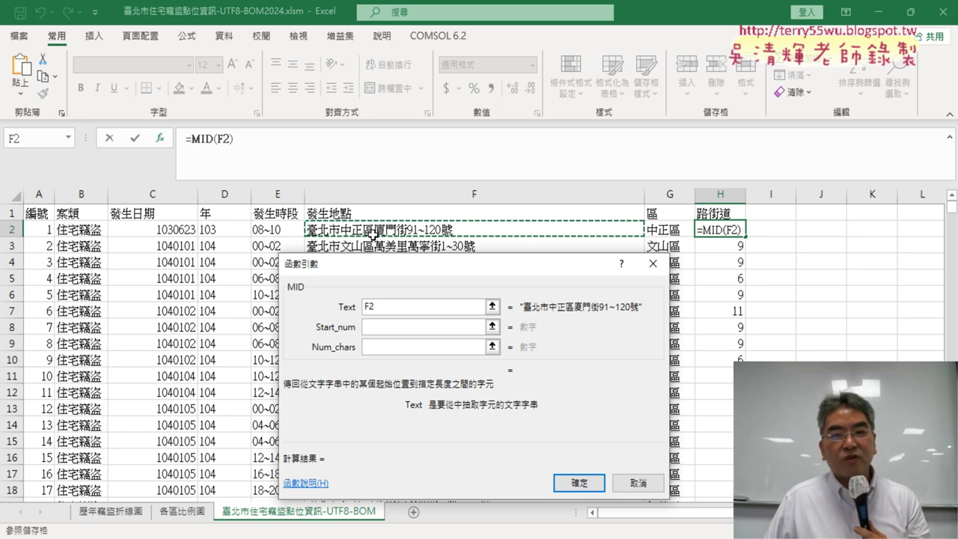
{"action": "left_click", "coordinate": [388, 327]}
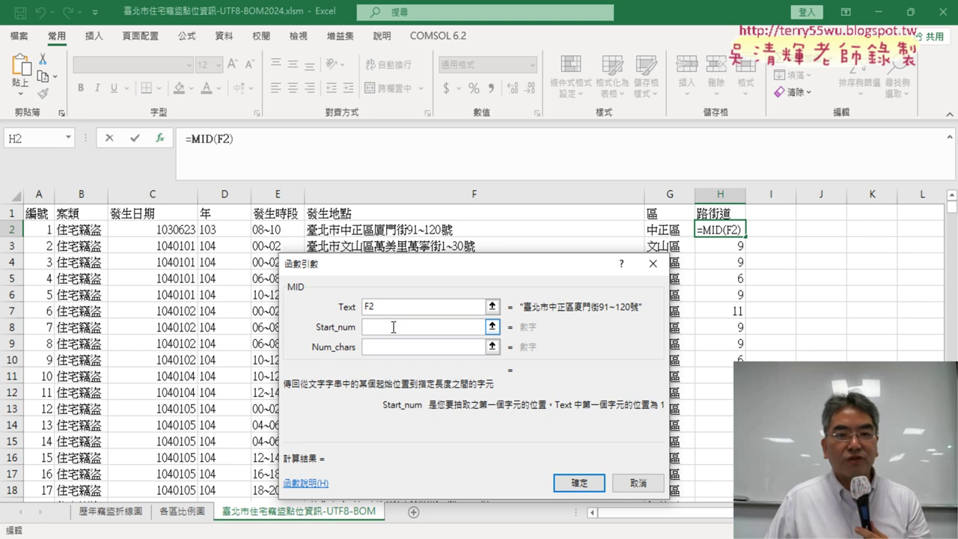
{"action": "right_click", "coordinate": [378, 326]}
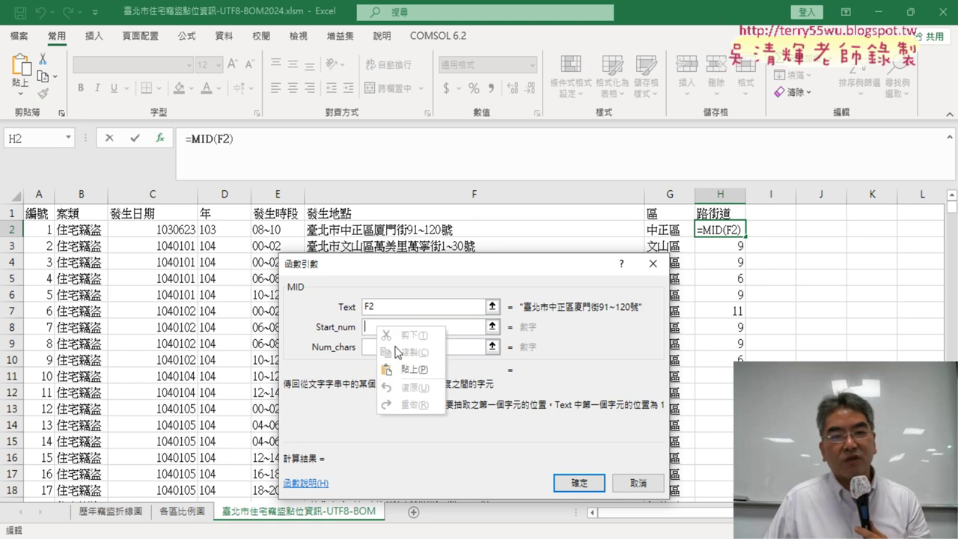
{"action": "left_click", "coordinate": [413, 369]}
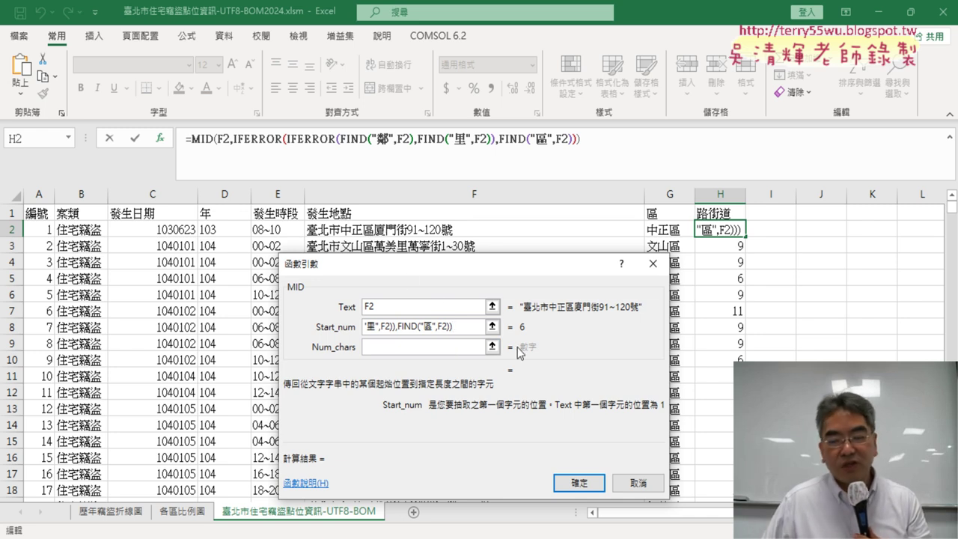
{"action": "type", "text": "+1"}
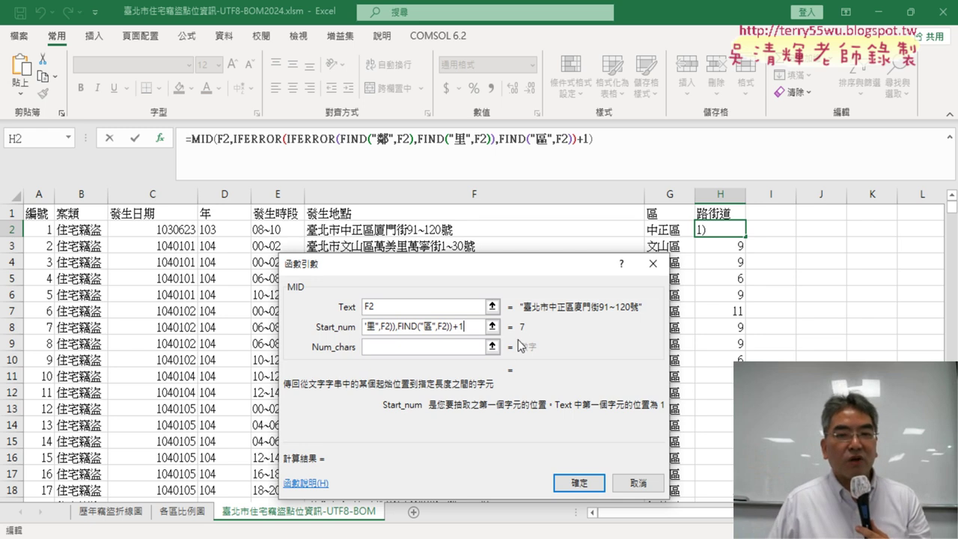
{"action": "left_click", "coordinate": [468, 351]}
{"action": "left_click", "coordinate": [410, 348]}
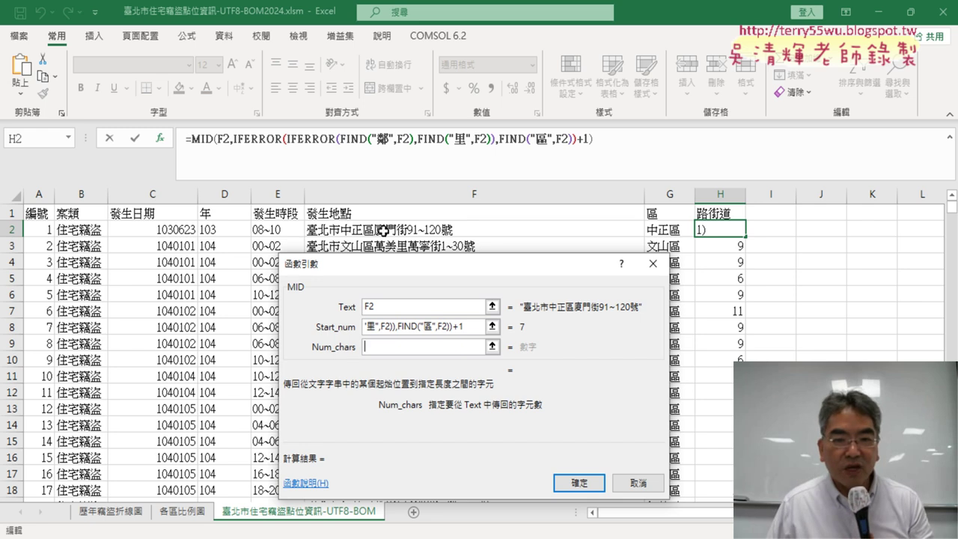
{"action": "type", "text": "3"}
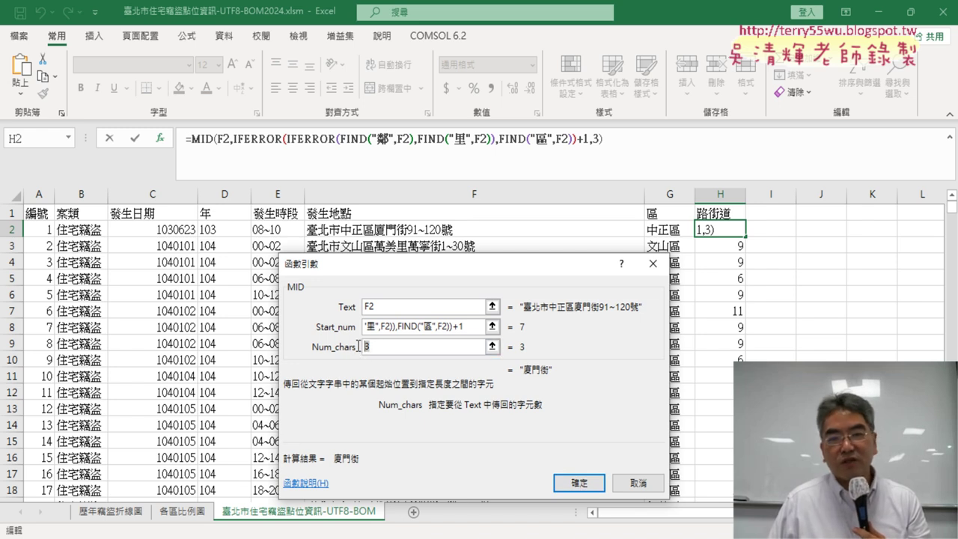
Confirm H2's MID formula, fill it down to row 3886, check the street names, then re-edit H2
{"action": "left_click", "coordinate": [582, 478]}
{"action": "double_click", "coordinate": [746, 237]}
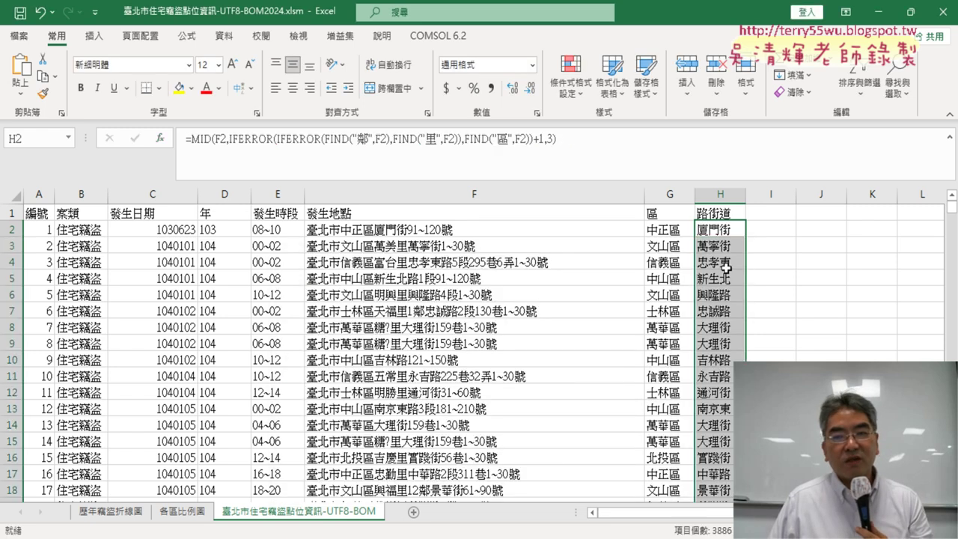
{"action": "scroll", "coordinate": [479, 352], "scroll_direction": "down", "scroll_amount": 4}
{"action": "scroll", "coordinate": [479, 352], "scroll_direction": "down", "scroll_amount": 8}
{"action": "scroll", "coordinate": [479, 351], "scroll_direction": "down", "scroll_amount": 4}
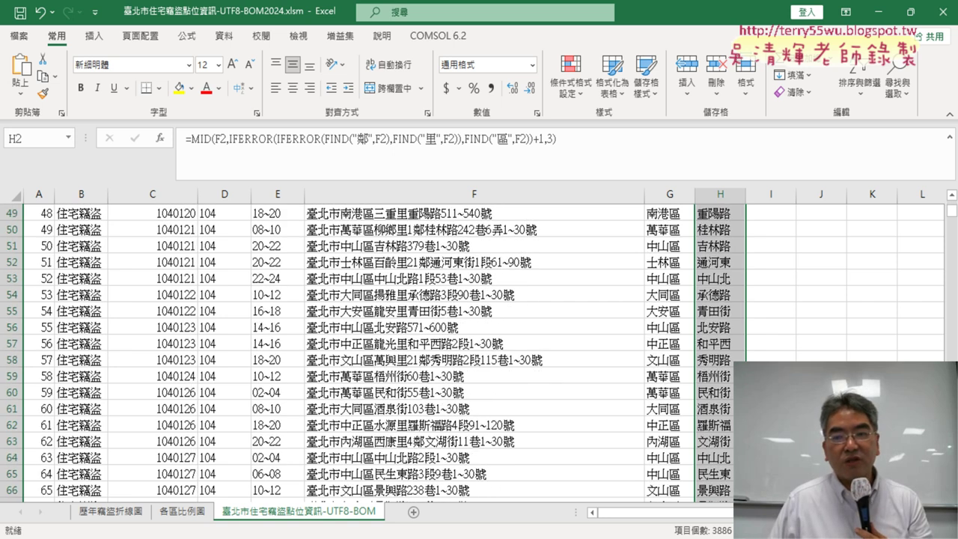
{"action": "scroll", "coordinate": [479, 351], "scroll_direction": "down", "scroll_amount": 5}
{"action": "scroll", "coordinate": [737, 356], "scroll_direction": "up", "scroll_amount": 5}
{"action": "scroll", "coordinate": [737, 356], "scroll_direction": "up", "scroll_amount": 6}
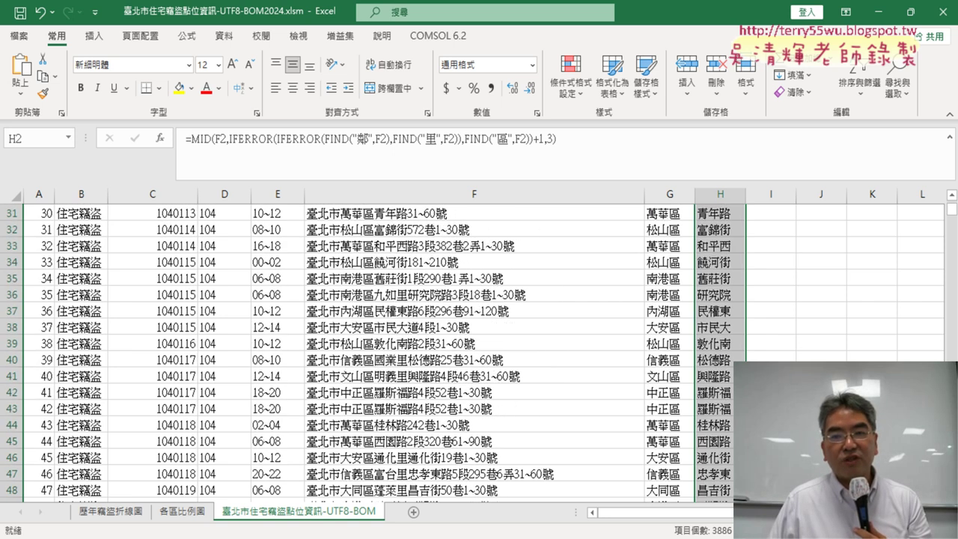
{"action": "scroll", "coordinate": [737, 356], "scroll_direction": "up", "scroll_amount": 6}
{"action": "scroll", "coordinate": [737, 356], "scroll_direction": "up", "scroll_amount": 4}
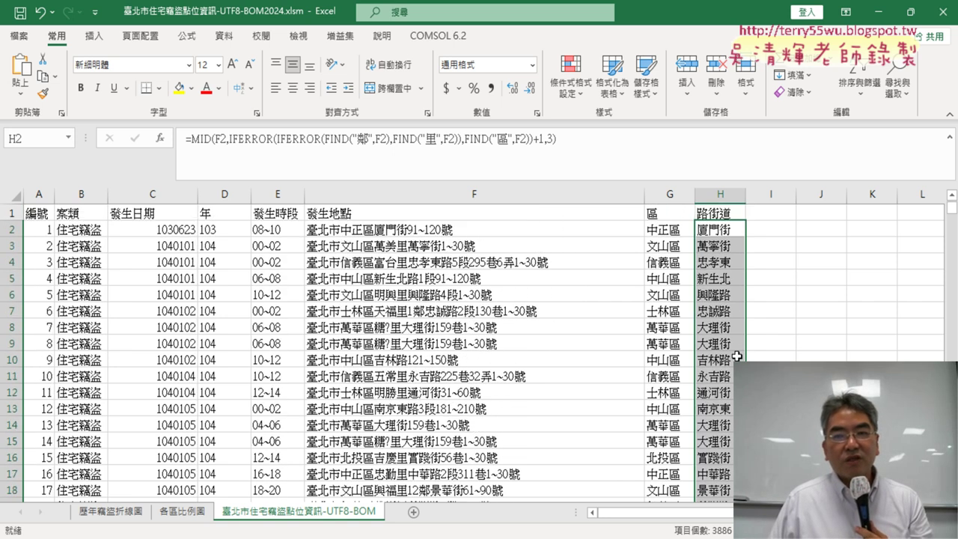
{"action": "left_click", "coordinate": [724, 235]}
{"action": "left_click", "coordinate": [203, 139]}
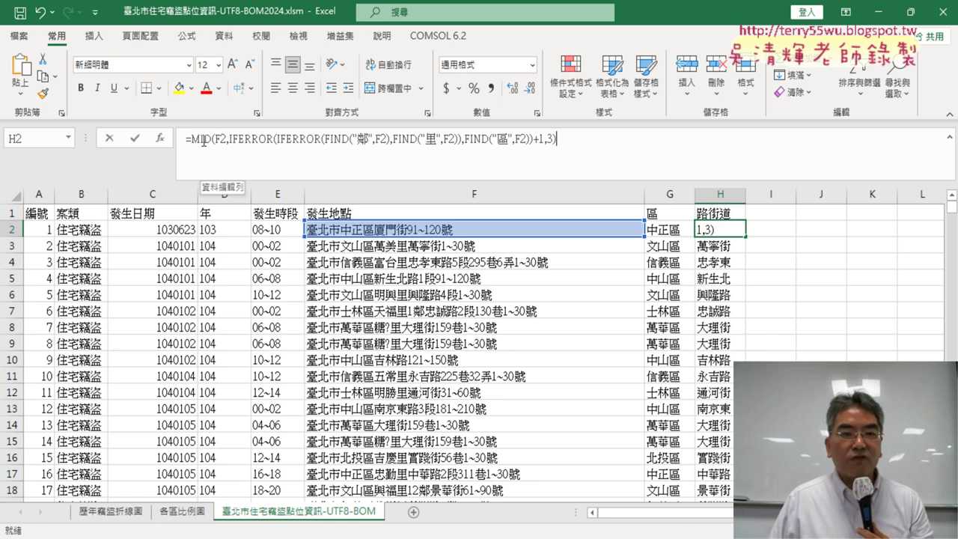
Reopen H2's MID Function Arguments at the Num_chars value of 3
{"action": "left_click", "coordinate": [158, 140]}
{"action": "left_click", "coordinate": [419, 346]}
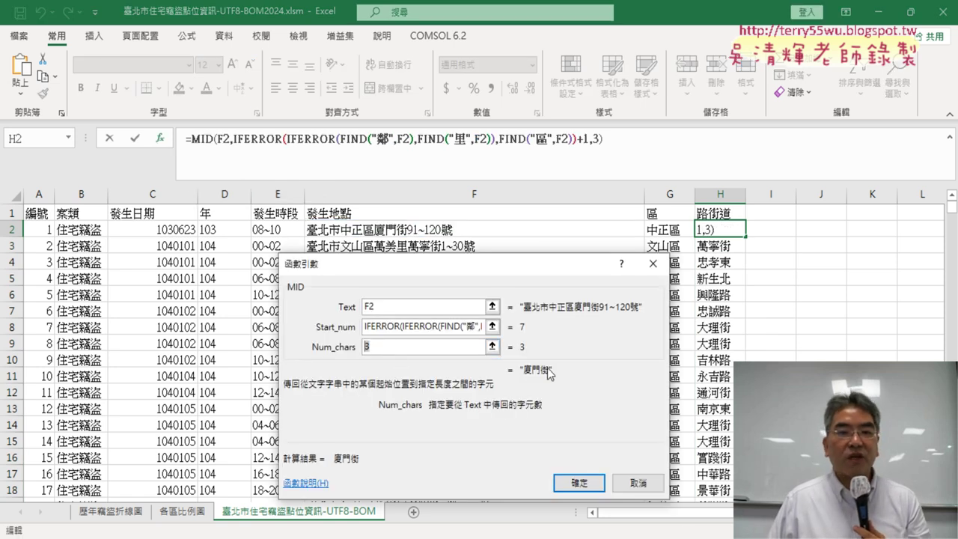
{"action": "left_click_drag", "start_coordinate": [496, 273], "coordinate": [444, 275]}
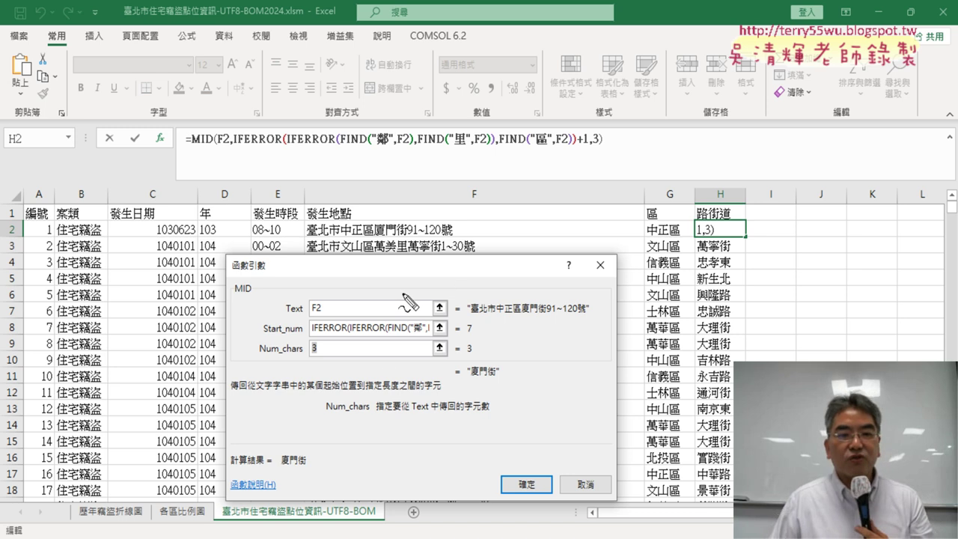
Sketch pen notes of the character positions (3 = 7-16) on F2's address, then clear the ink
{"action": "left_click_drag", "start_coordinate": [313, 338], "coordinate": [315, 362]}
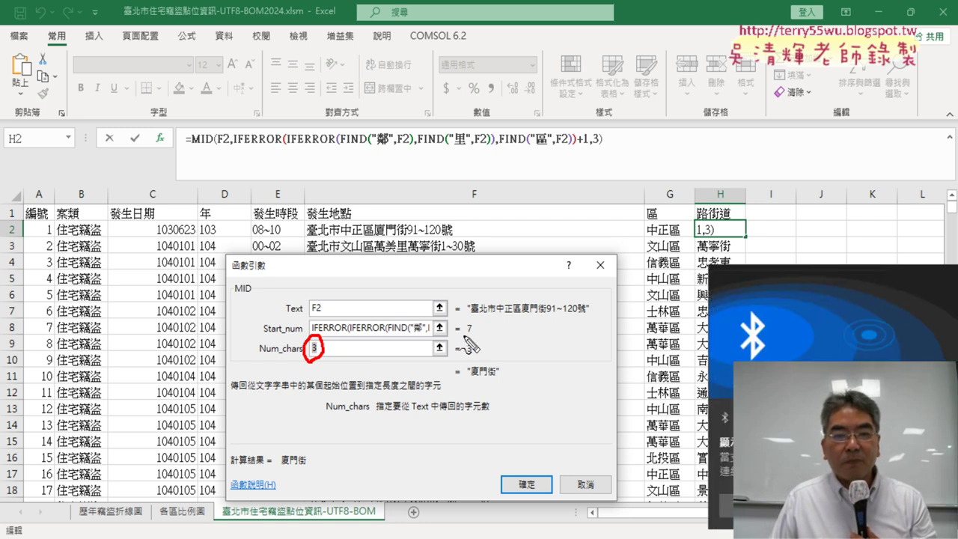
{"action": "mouse_move", "coordinate": [463, 336]}
{"action": "left_mouse_down"}
{"action": "mouse_move", "coordinate": [477, 335]}
{"action": "mouse_move", "coordinate": [457, 335]}
{"action": "left_mouse_up"}
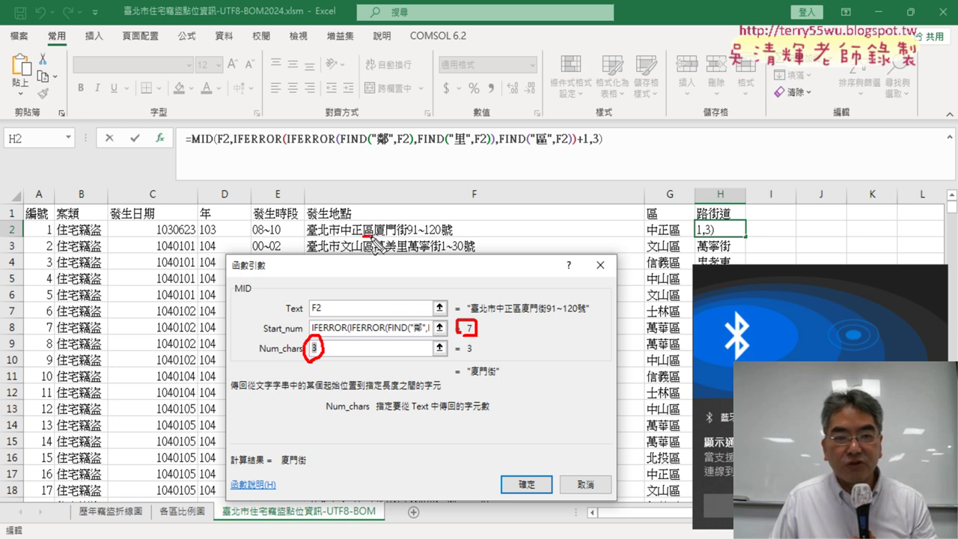
{"action": "left_click_drag", "start_coordinate": [372, 238], "coordinate": [363, 224]}
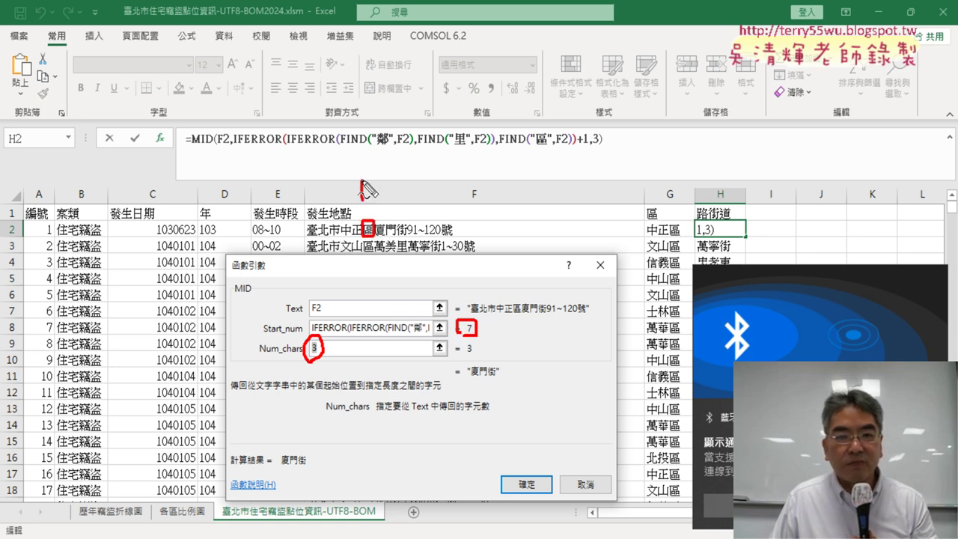
{"action": "left_click_drag", "start_coordinate": [362, 181], "coordinate": [374, 205]}
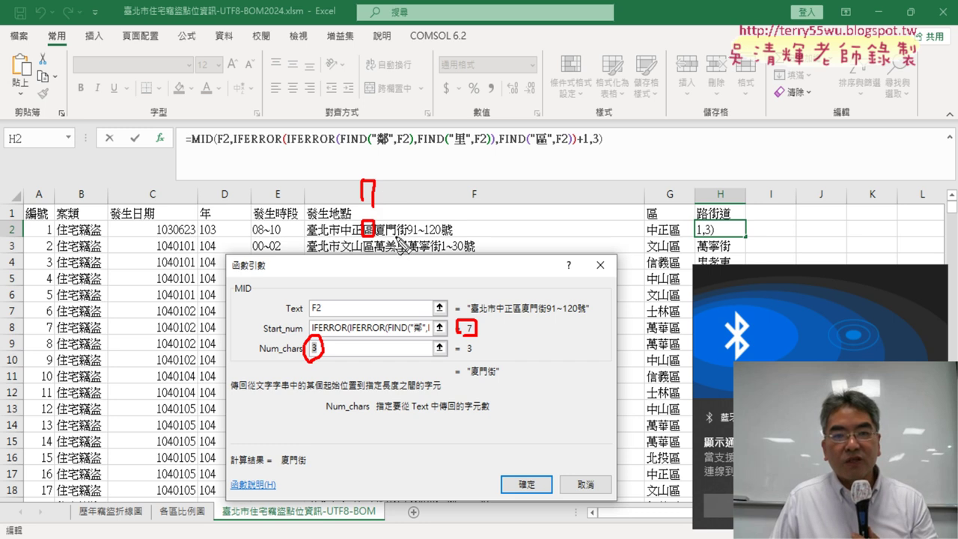
{"action": "left_click_drag", "start_coordinate": [396, 239], "coordinate": [408, 236]}
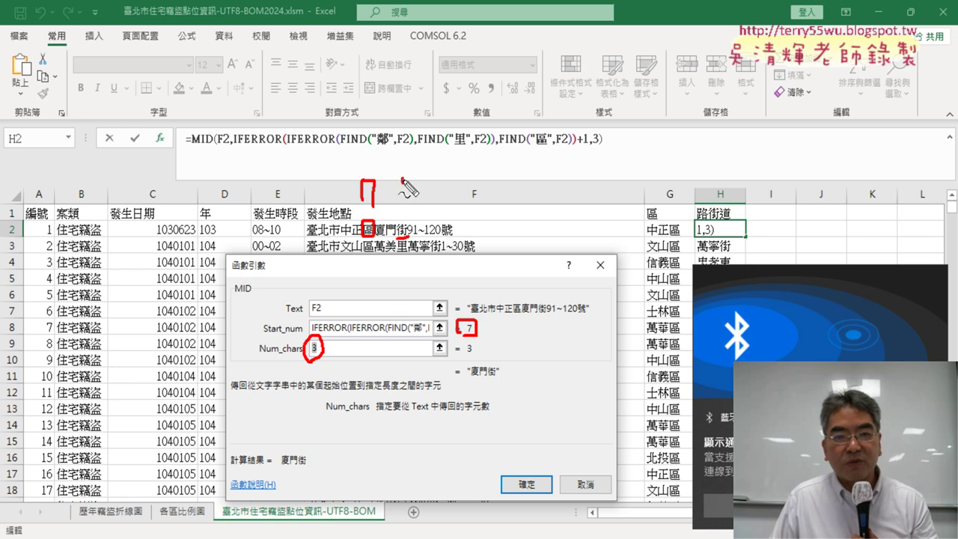
{"action": "left_click_drag", "start_coordinate": [403, 179], "coordinate": [409, 237]}
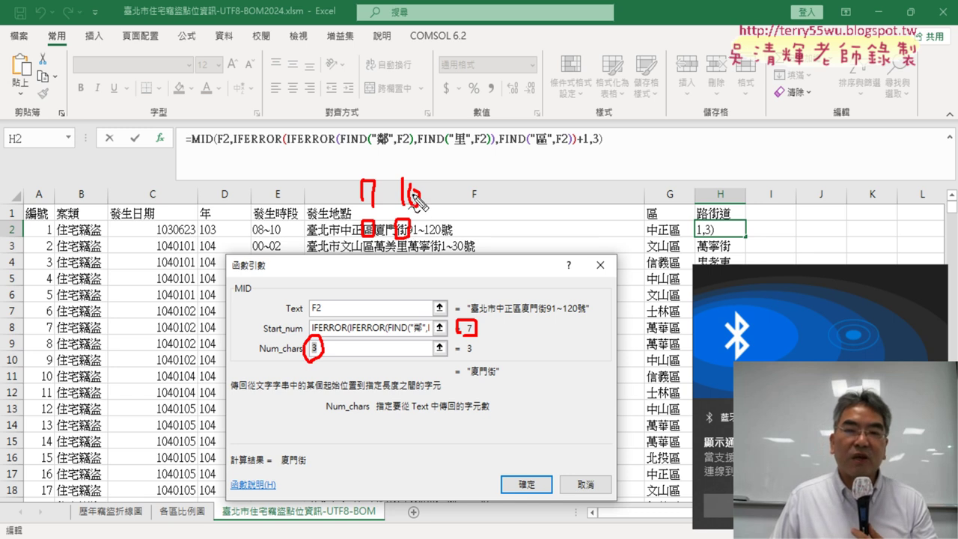
{"action": "mouse_move", "coordinate": [378, 196]}
{"action": "left_mouse_down"}
{"action": "mouse_move", "coordinate": [396, 195]}
{"action": "mouse_move", "coordinate": [358, 190]}
{"action": "left_mouse_up"}
{"action": "left_click_drag", "start_coordinate": [340, 199], "coordinate": [359, 200]}
{"action": "left_click_drag", "start_coordinate": [295, 180], "coordinate": [297, 205]}
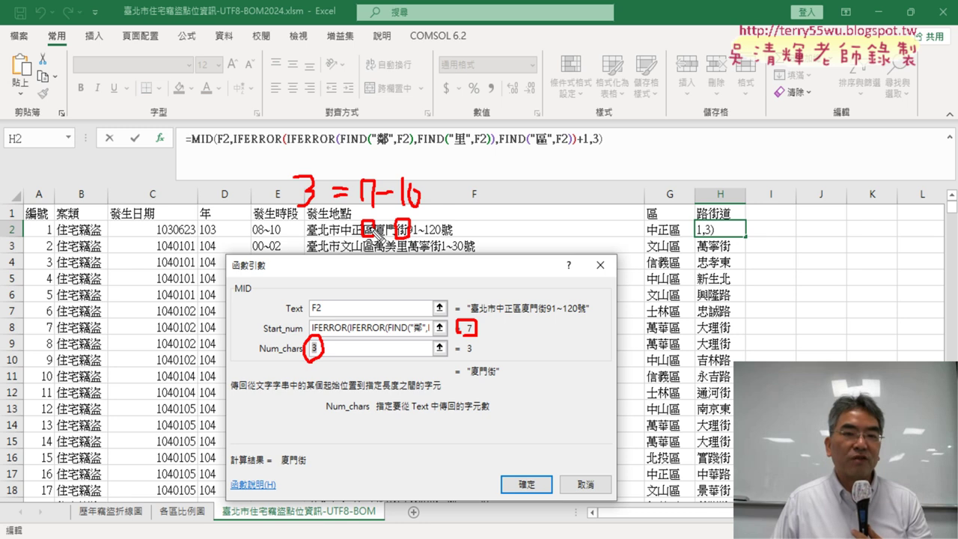
{"action": "left_click_drag", "start_coordinate": [313, 210], "coordinate": [329, 183]}
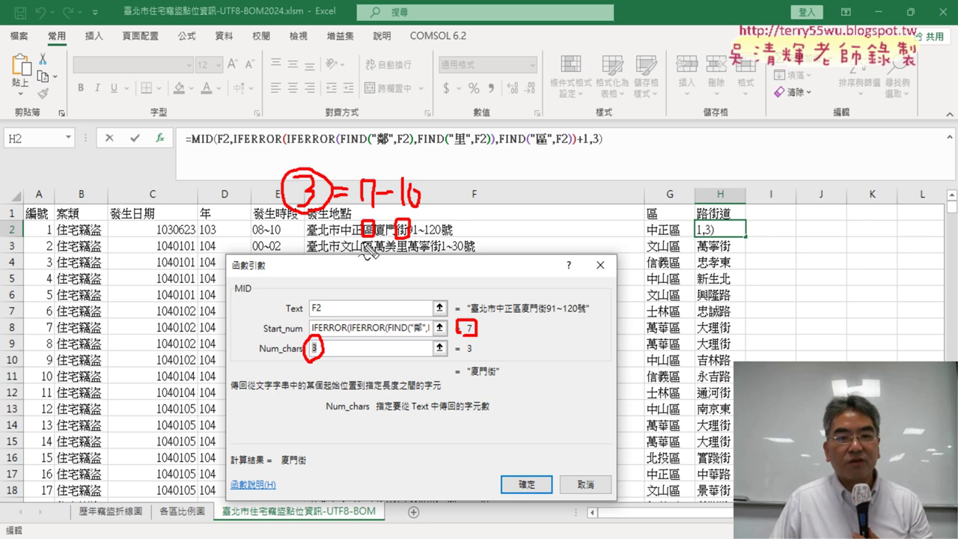
{"action": "left_click_drag", "start_coordinate": [461, 343], "coordinate": [479, 342]}
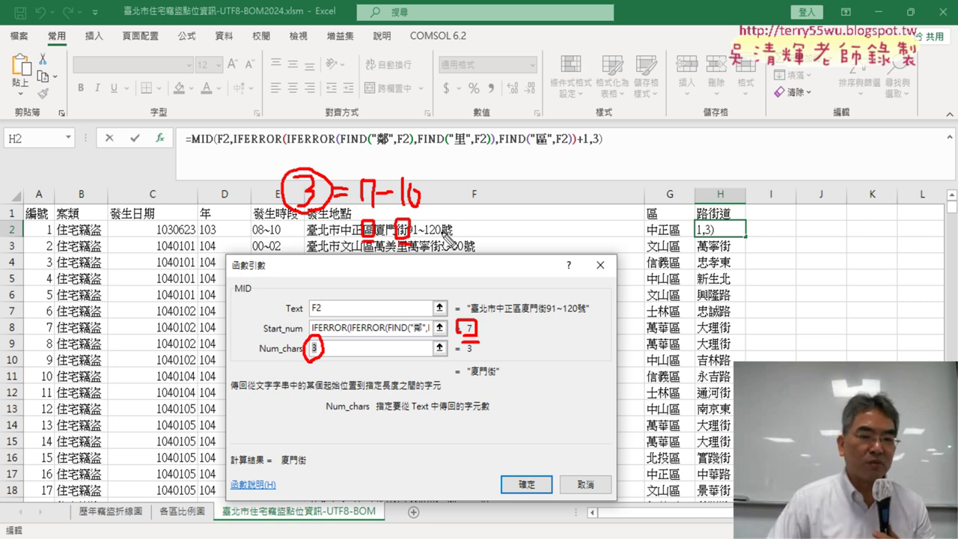
{"action": "key", "text": "Escape"}
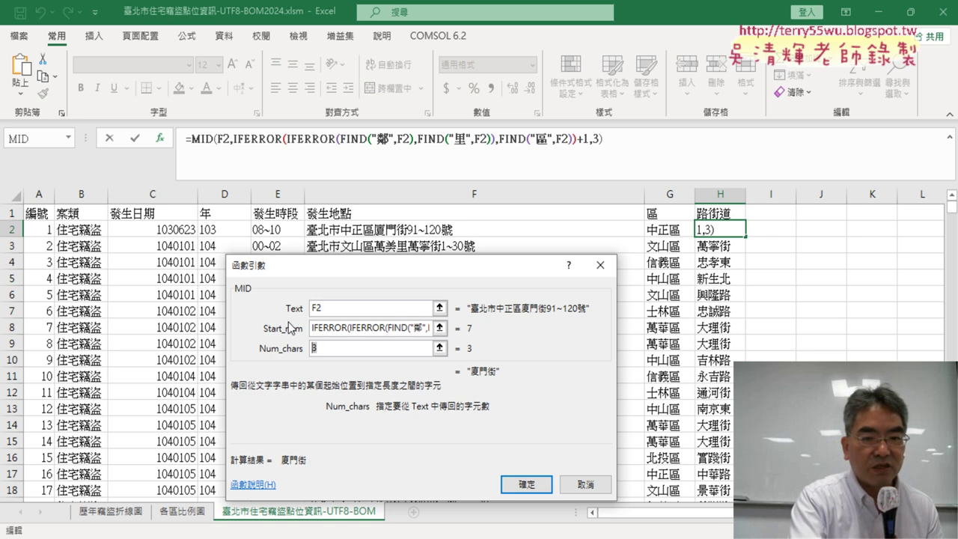
Paste the IFERROR/FIND lookup into Num_chars and change its 鄰 search to 路
{"action": "type", "text": "IFERROR(IFERROR(FIND(\"鄰\",F2),FIND(\"里\",F2)),FIND(\"區\",F2))"}
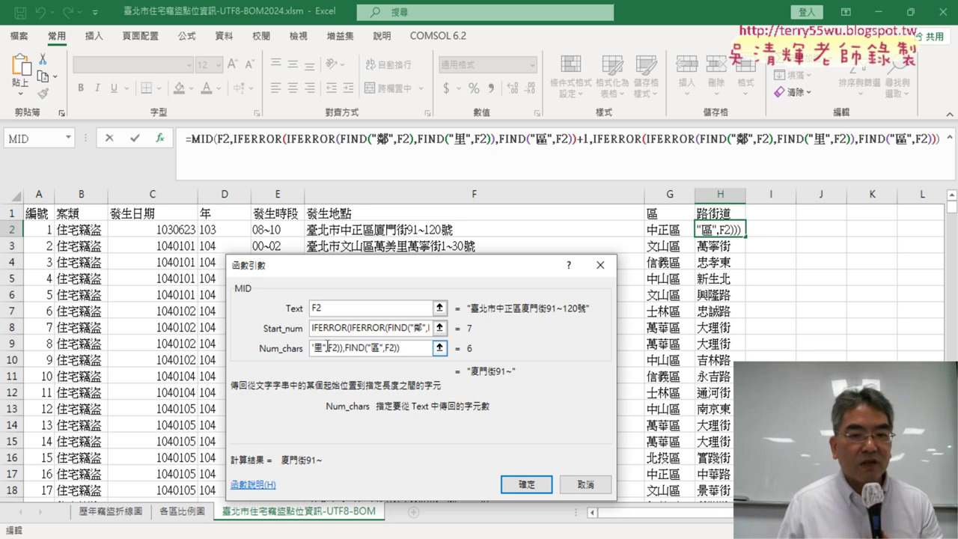
{"action": "key", "text": "Home"}
{"action": "left_click", "coordinate": [375, 348]}
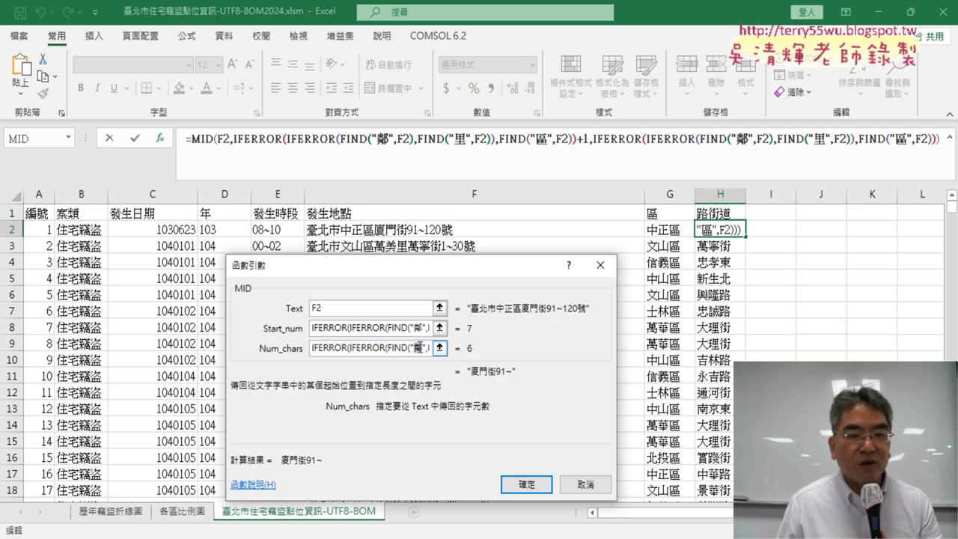
{"action": "double_click", "coordinate": [417, 348]}
{"action": "key", "text": "Delete"}
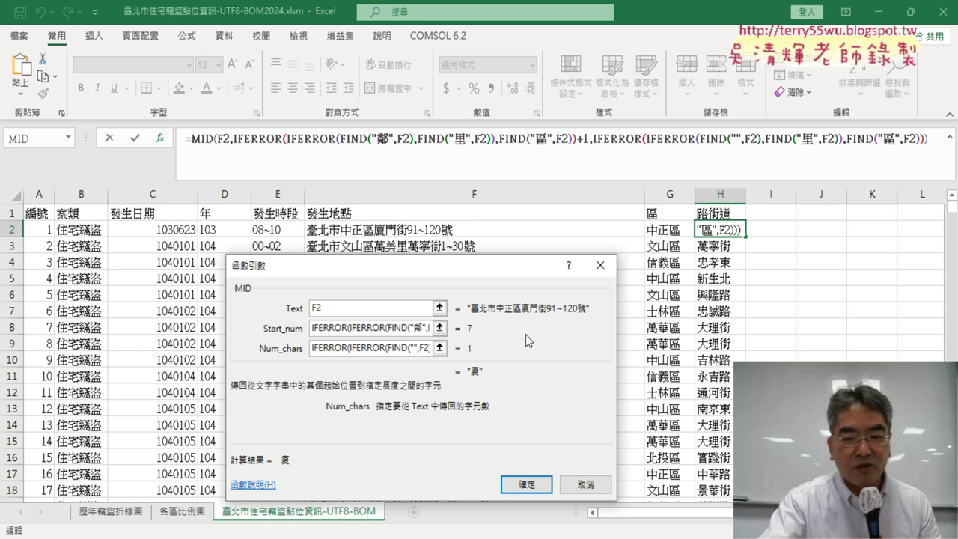
{"action": "type", "text": "路"}
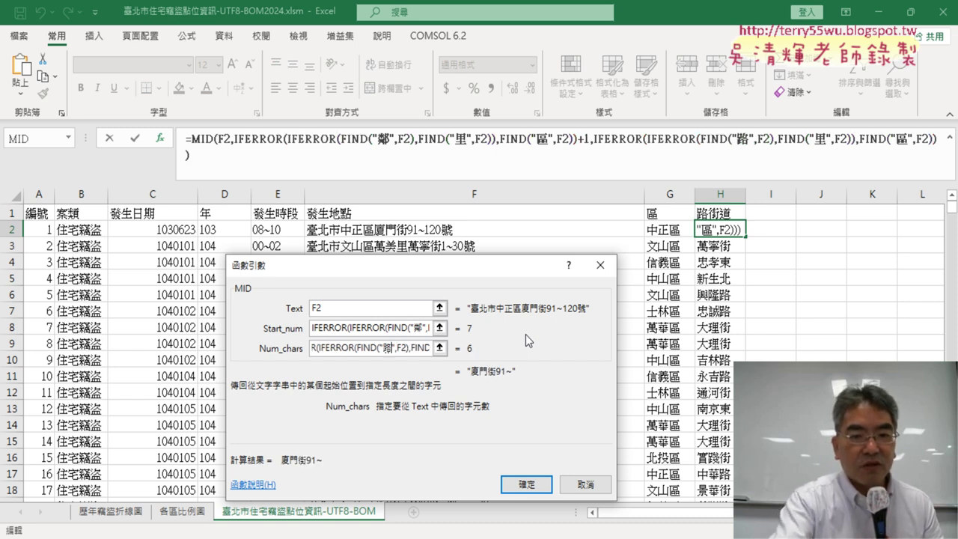
{"action": "key", "text": "Return"}
Replace the lookup's 里 search character with 街
{"action": "key", "text": "Right"}
{"action": "key", "text": "Right"}
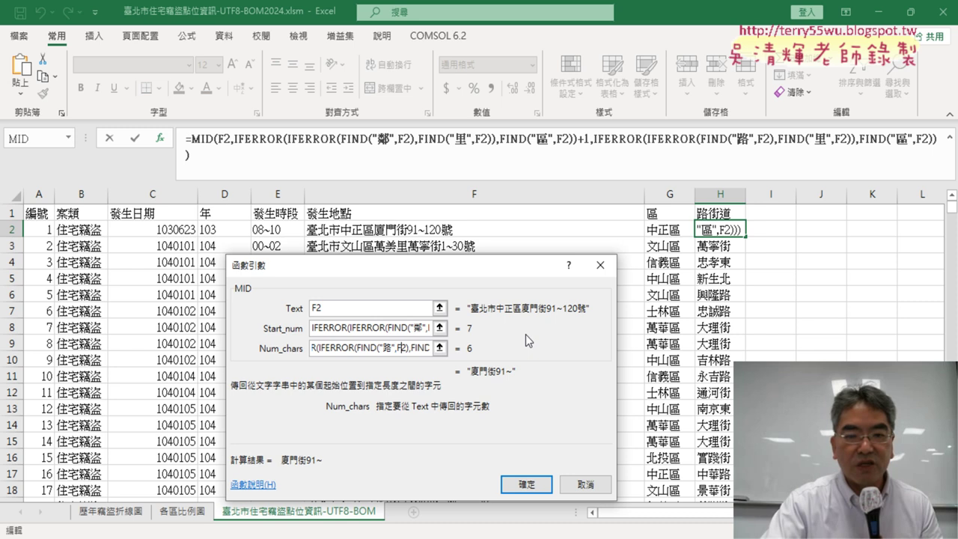
{"action": "key", "text": "Right"}
{"action": "key", "text": "Right"}
{"action": "key", "text": "Right"}
{"action": "key", "text": "Right"}
{"action": "key", "text": "Right"}
{"action": "key", "text": "Right"}
{"action": "key", "text": "Right"}
{"action": "key", "text": "Right"}
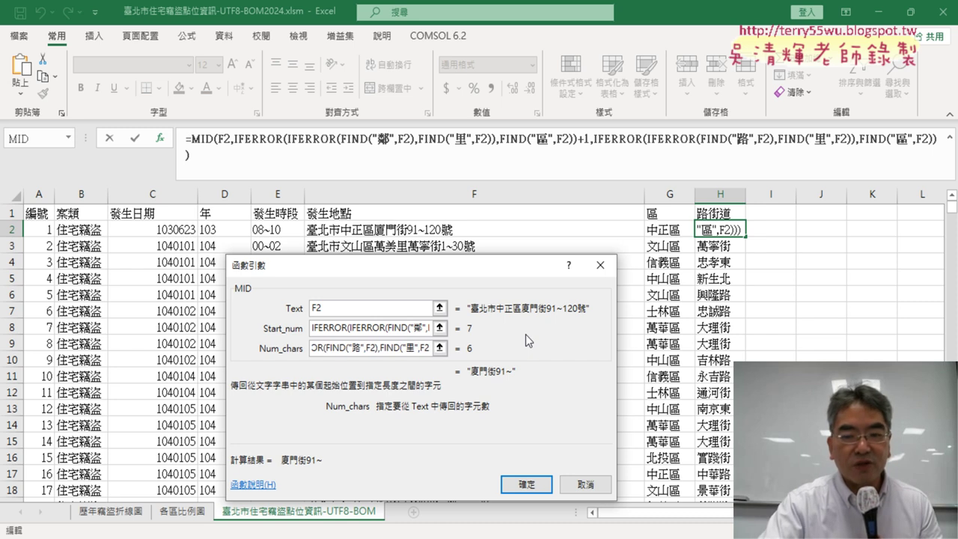
{"action": "key", "text": "BackSpace"}
{"action": "type", "text": "ㄐㄧㄝ"}
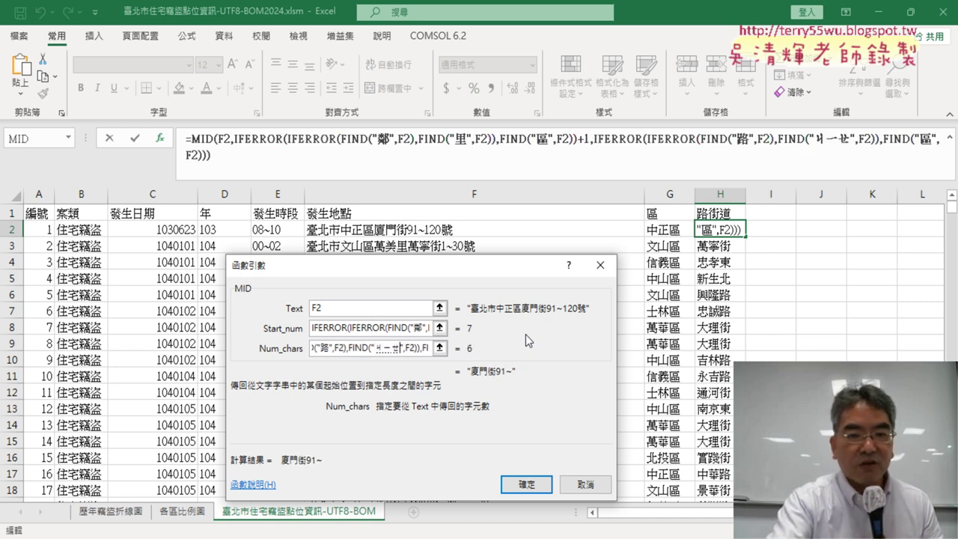
{"action": "key", "text": "space"}
{"action": "key", "text": "Down"}
{"action": "key", "text": "Down"}
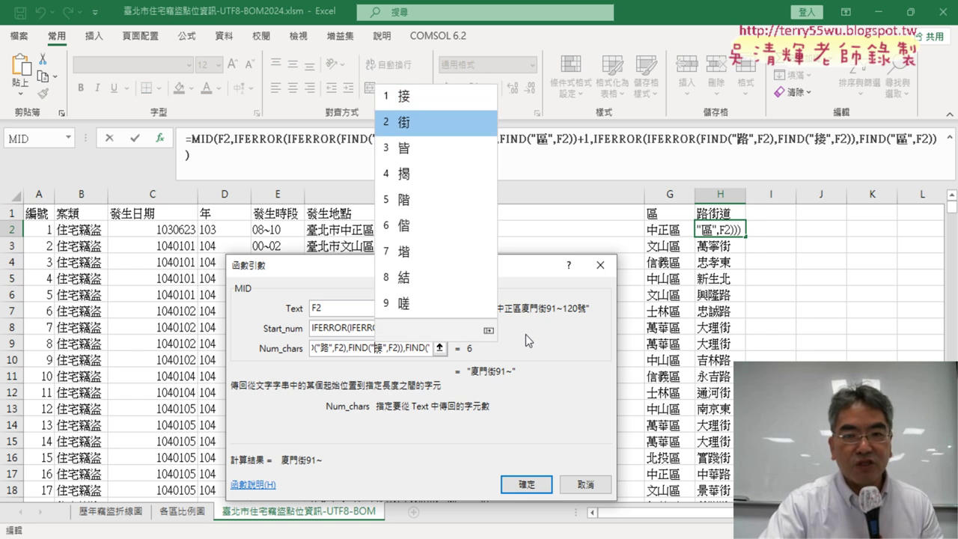
{"action": "key", "text": "Return"}
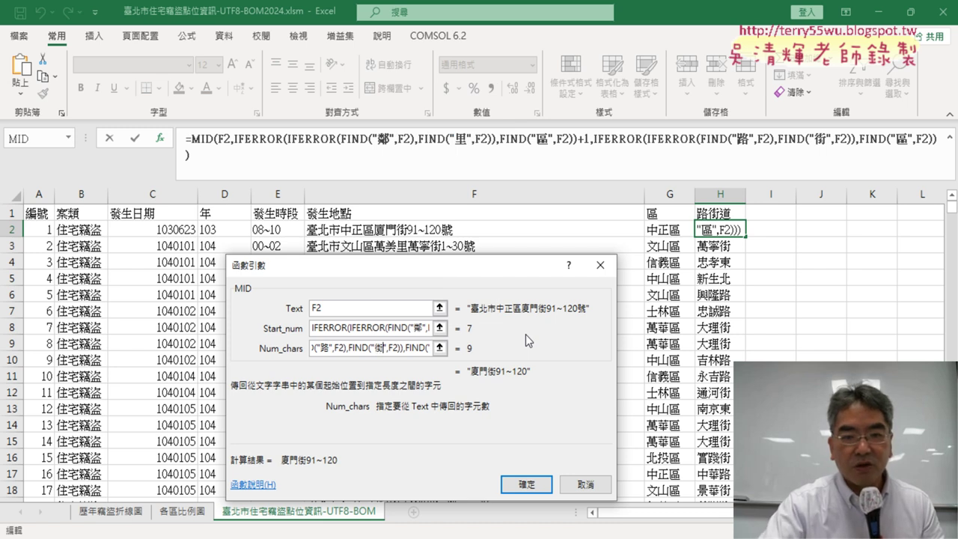
Replace the lookup's 區 search character with 道
{"action": "key", "text": "Right"}
{"action": "key", "text": "Right"}
{"action": "key", "text": "Right"}
{"action": "key", "text": "Right"}
{"action": "key", "text": "Right"}
{"action": "key", "text": "Right"}
{"action": "key", "text": "Right"}
{"action": "key", "text": "Right"}
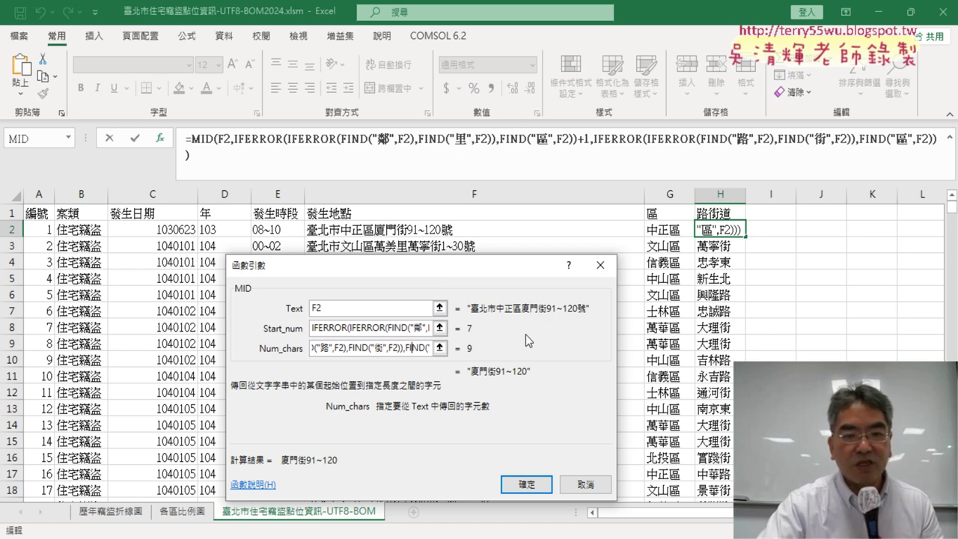
{"action": "key", "text": "Right"}
{"action": "key", "text": "Right"}
{"action": "key", "text": "Right"}
{"action": "key", "text": "Right"}
{"action": "key", "text": "Right"}
{"action": "key", "text": "BackSpace"}
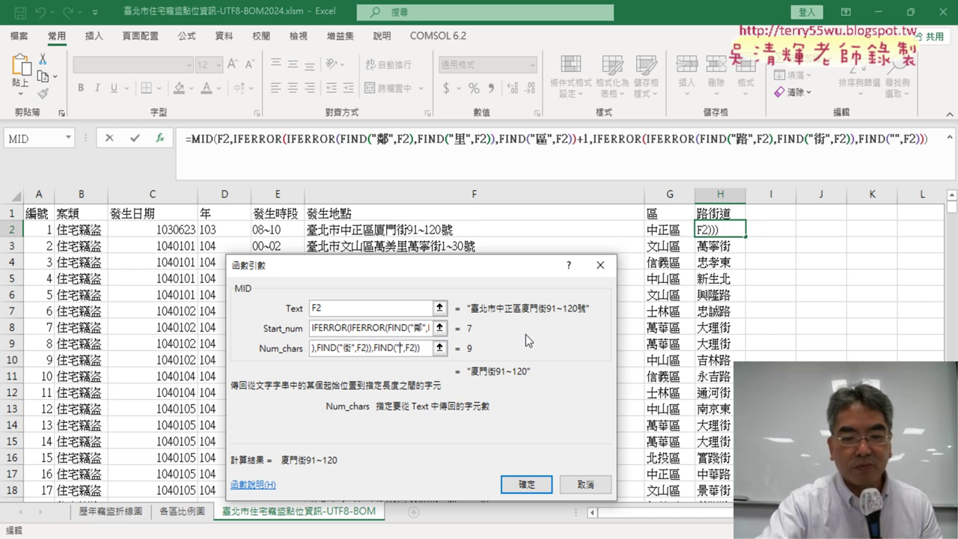
{"action": "type", "text": "ㄉㄠ4"}
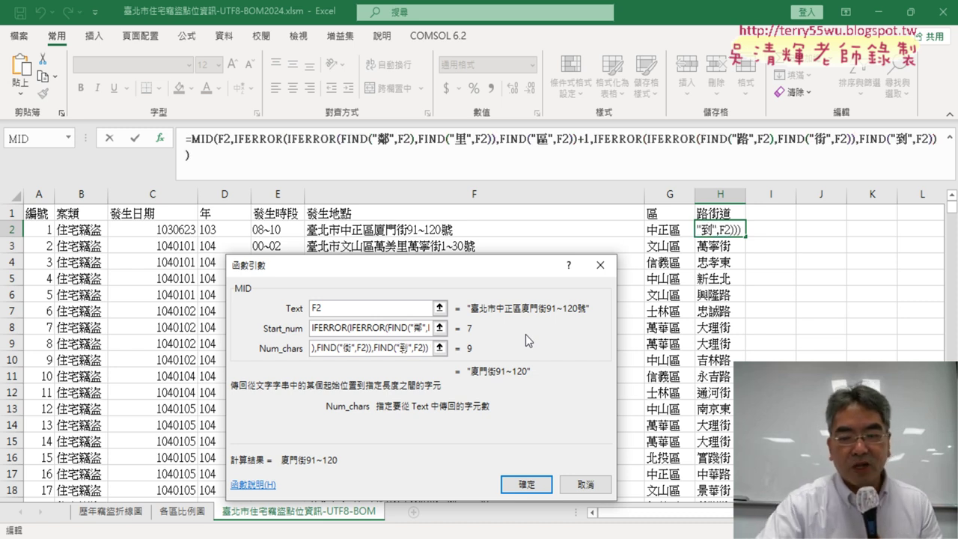
{"action": "key", "text": "Down"}
{"action": "key", "text": "Down"}
{"action": "key", "text": "Return"}
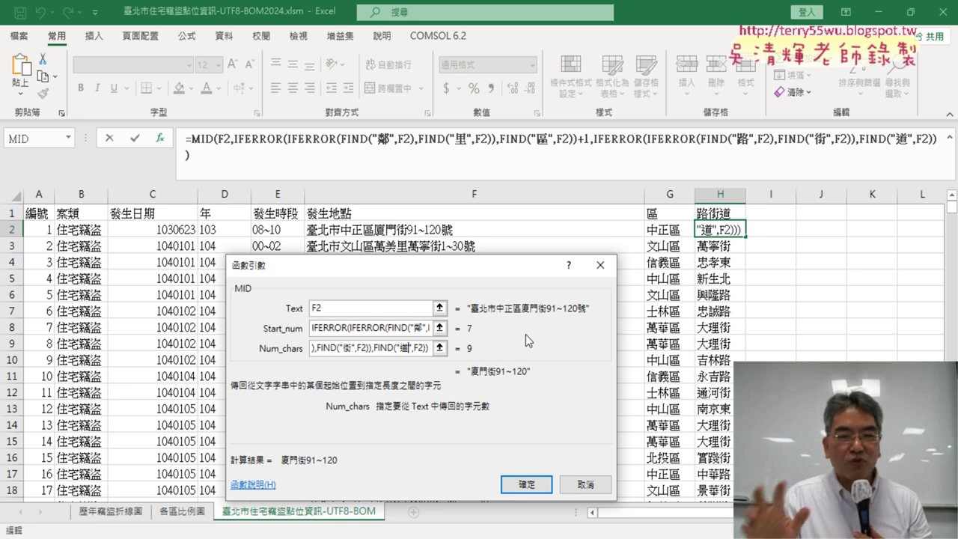
Subtract the pasted start-position IFERROR expression in Num_chars and confirm H2's MID formula
{"action": "key", "text": "End"}
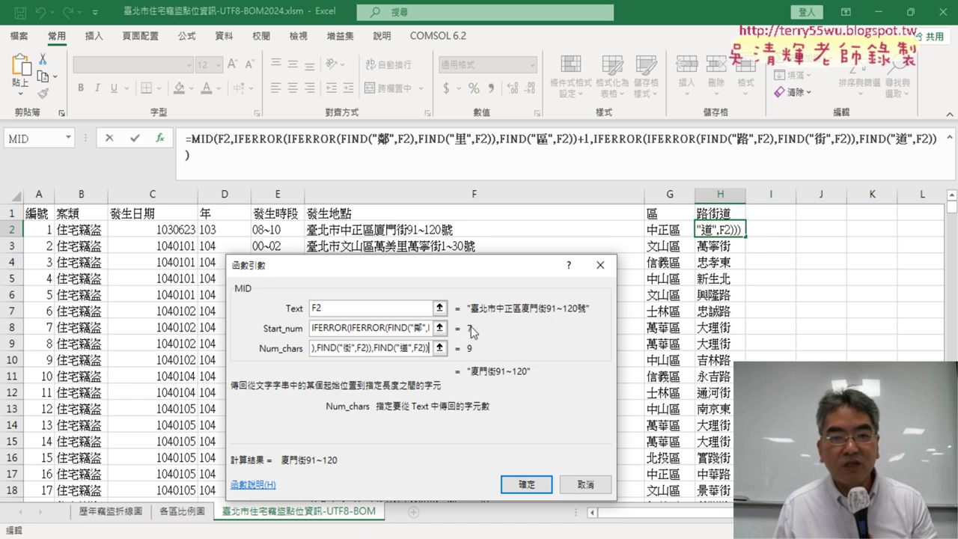
{"action": "left_click", "coordinate": [439, 327]}
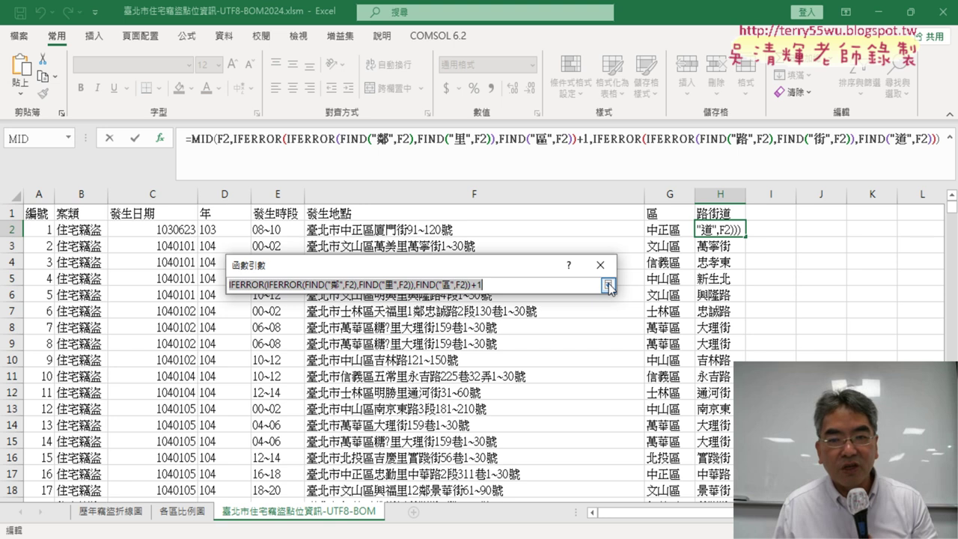
{"action": "left_click", "coordinate": [608, 285]}
{"action": "left_click", "coordinate": [421, 327]}
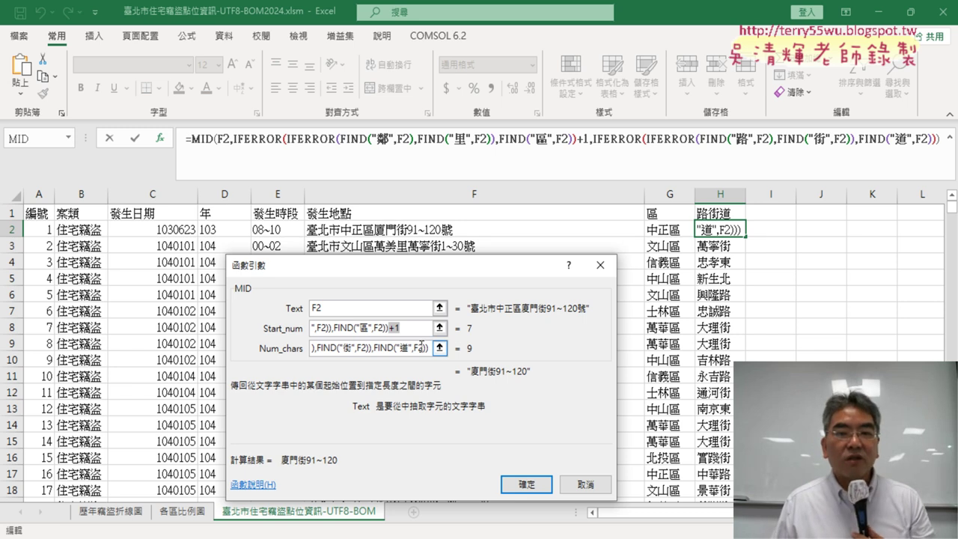
{"action": "left_click", "coordinate": [419, 347]}
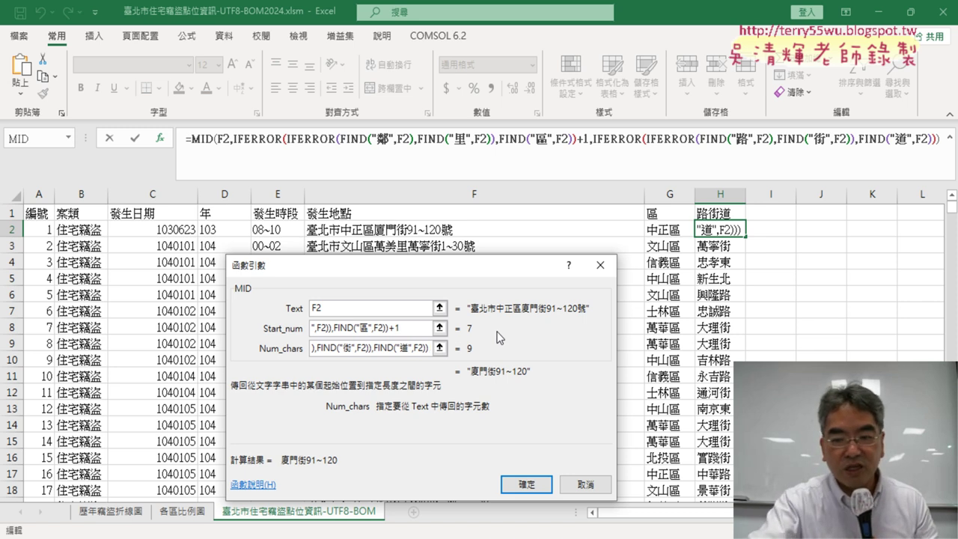
{"action": "type", "text": "-"}
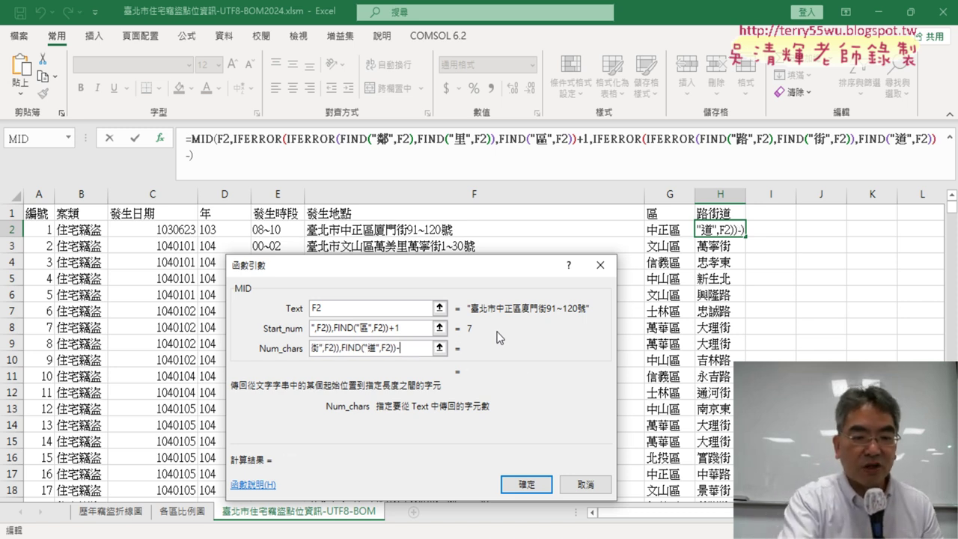
{"action": "type", "text": "IFERROR(IFERROR(FIND(\"鄰\",F2),FIND(\"里\",F2)),FIND(\"區\",F2))"}
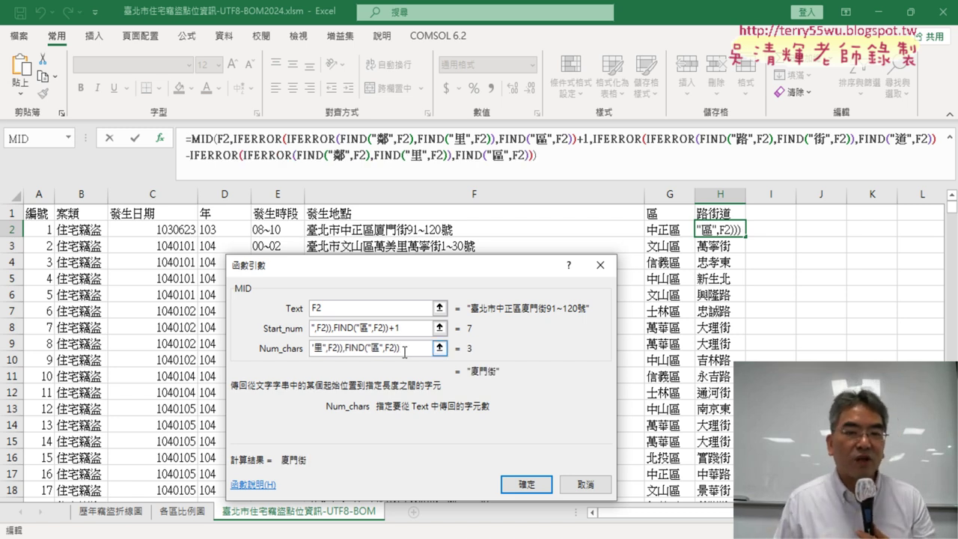
{"action": "left_click_drag", "start_coordinate": [404, 350], "coordinate": [311, 348]}
{"action": "left_click", "coordinate": [432, 348]}
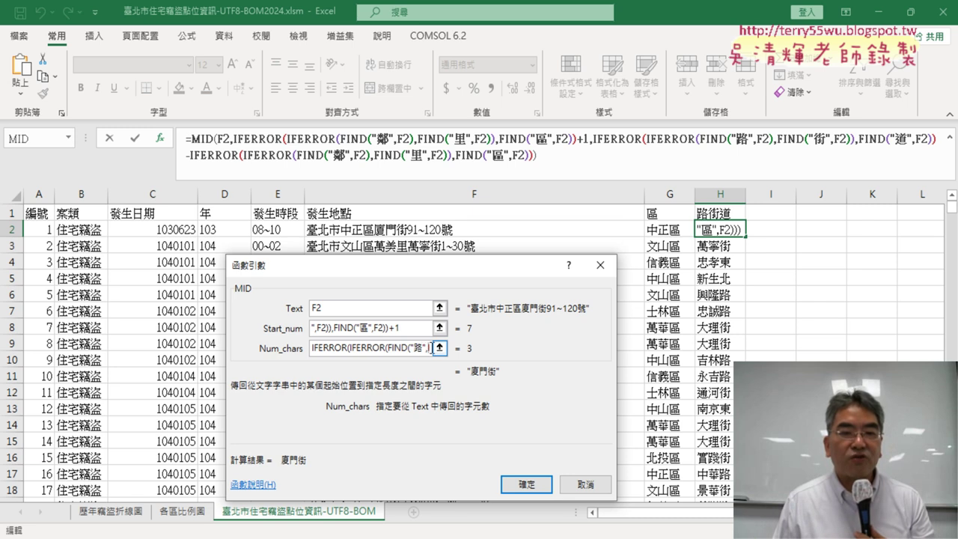
{"action": "key", "text": "End"}
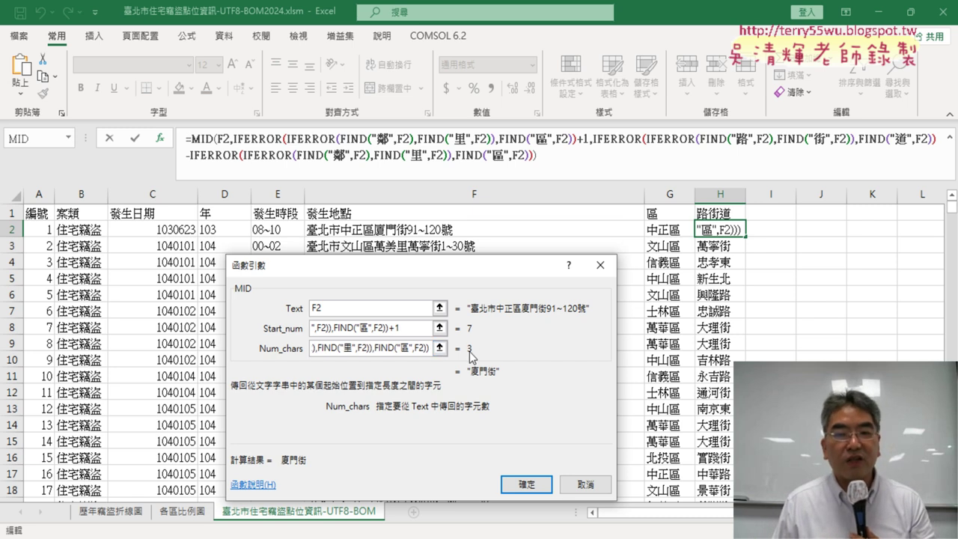
{"action": "left_click", "coordinate": [529, 487]}
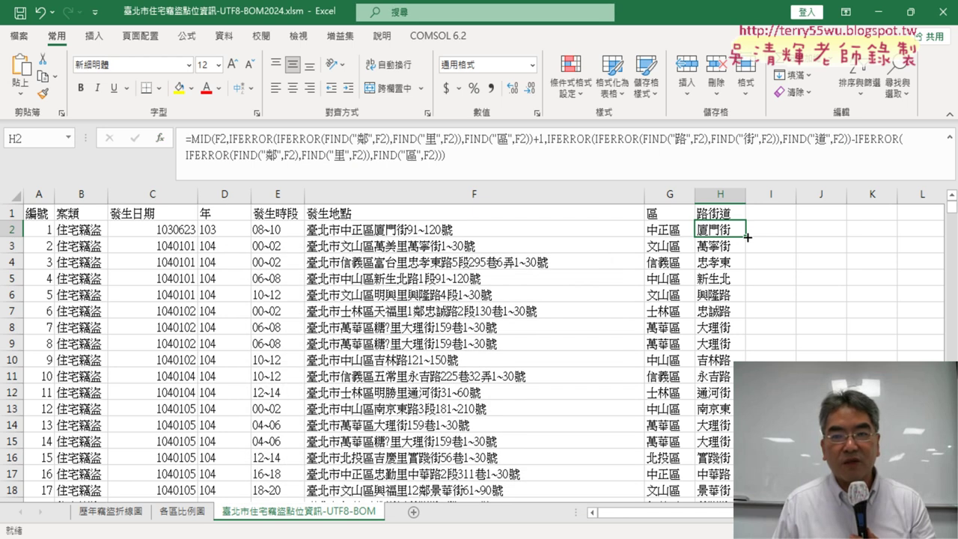
Auto-fill H2's street formula down the 路街道 column, then reselect H2's formula
{"action": "double_click", "coordinate": [746, 237]}
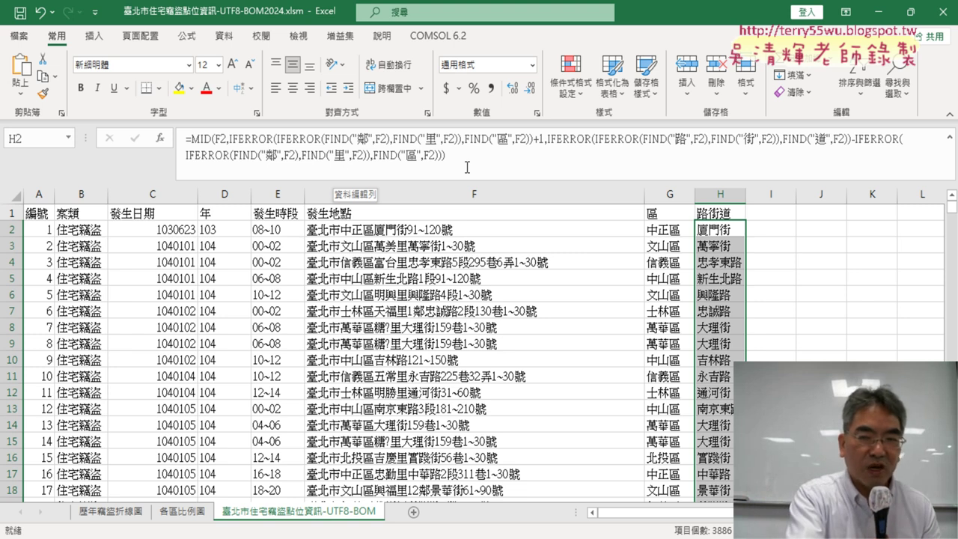
{"action": "key", "text": "shift+BackSpace"}
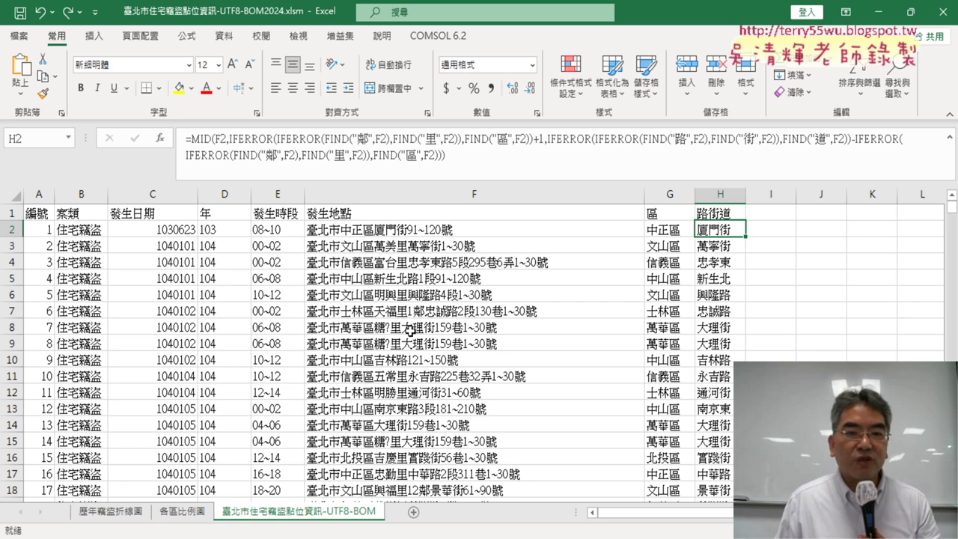
{"action": "left_click", "coordinate": [202, 138]}
{"action": "left_click", "coordinate": [160, 139]}
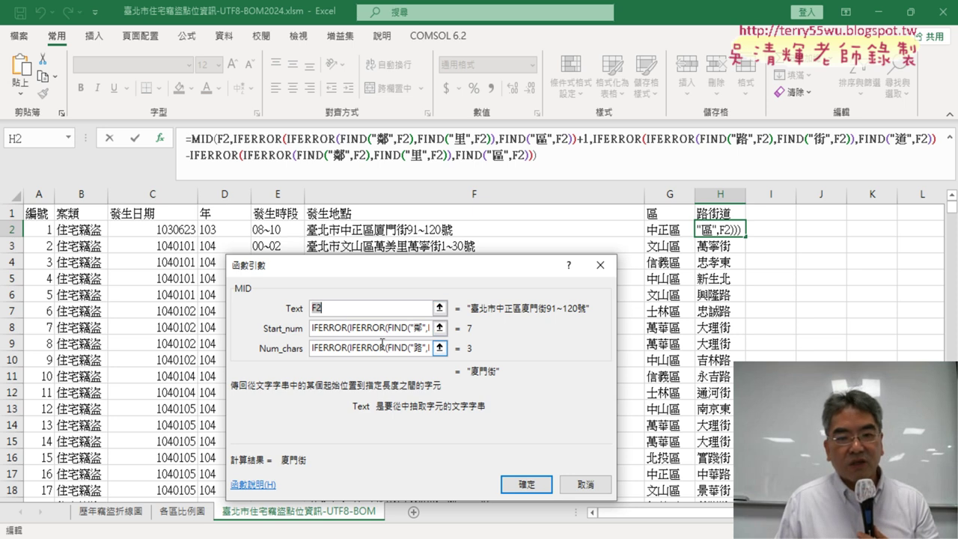
{"action": "left_click", "coordinate": [400, 329]}
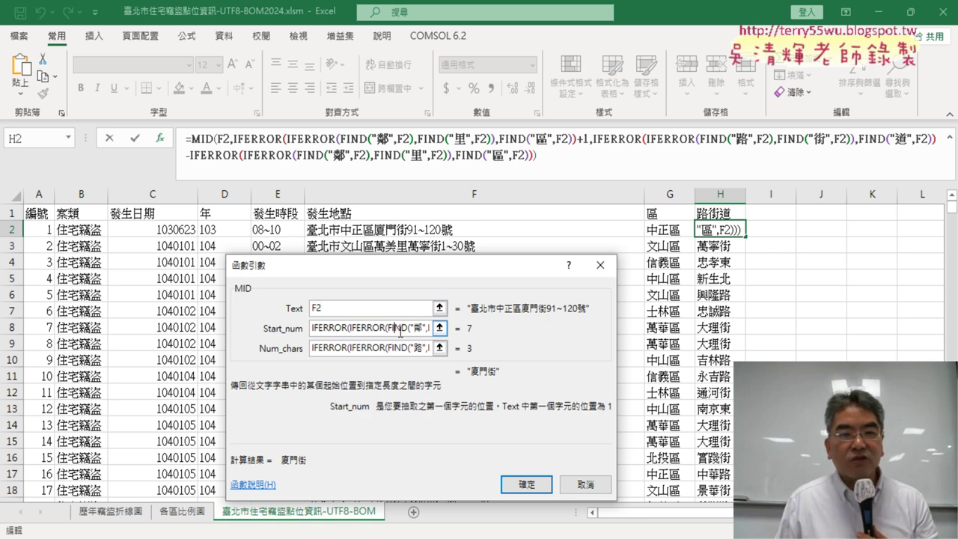
{"action": "left_click", "coordinate": [396, 348]}
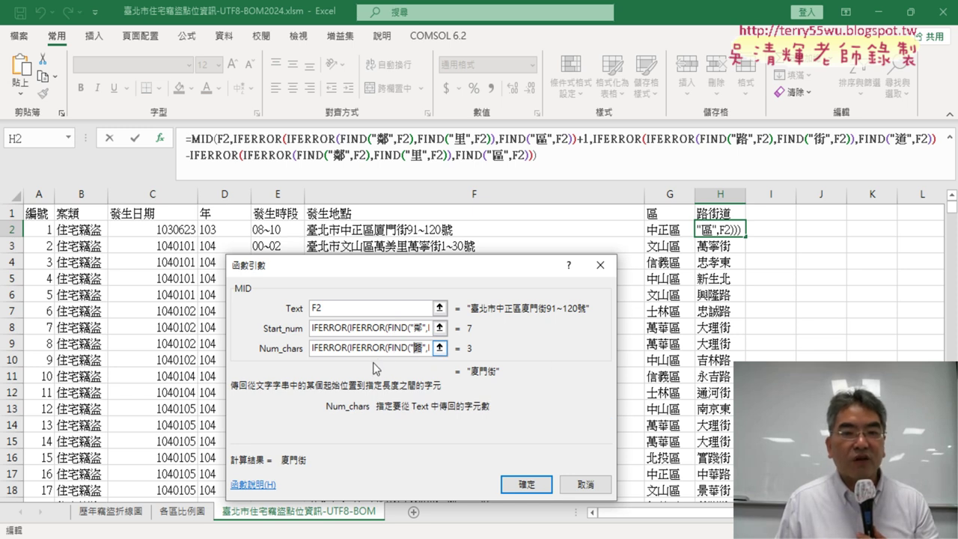
{"action": "left_click_drag", "start_coordinate": [417, 349], "coordinate": [478, 343]}
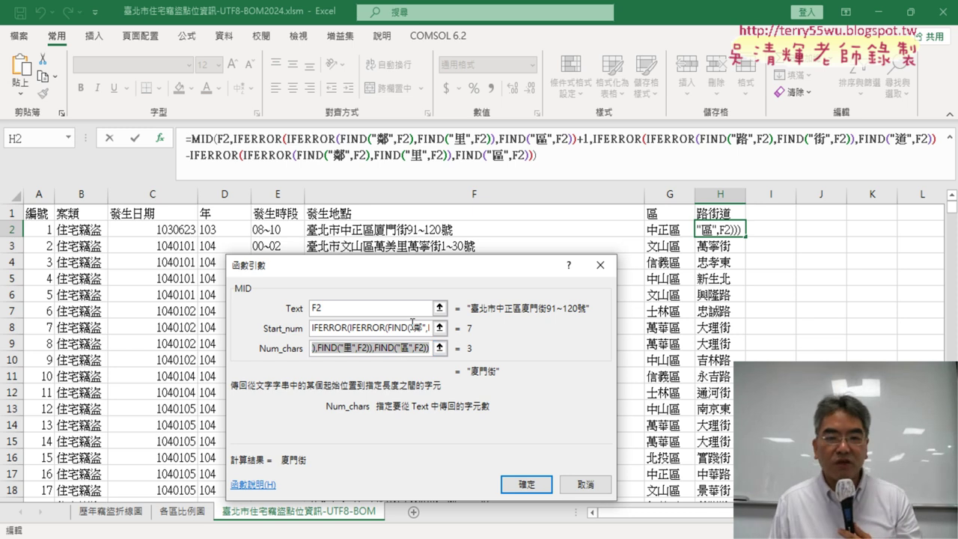
{"action": "left_click", "coordinate": [551, 486]}
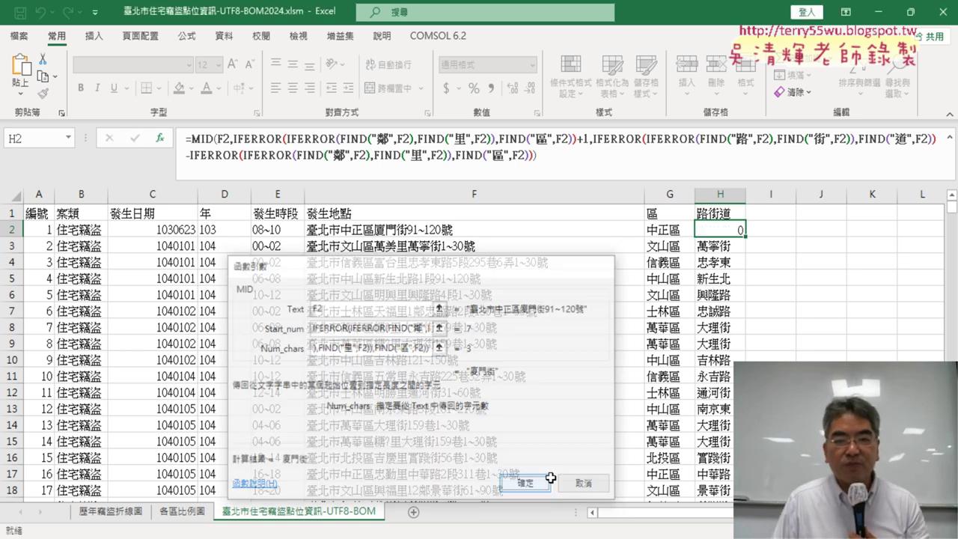
{"action": "left_click", "coordinate": [728, 195]}
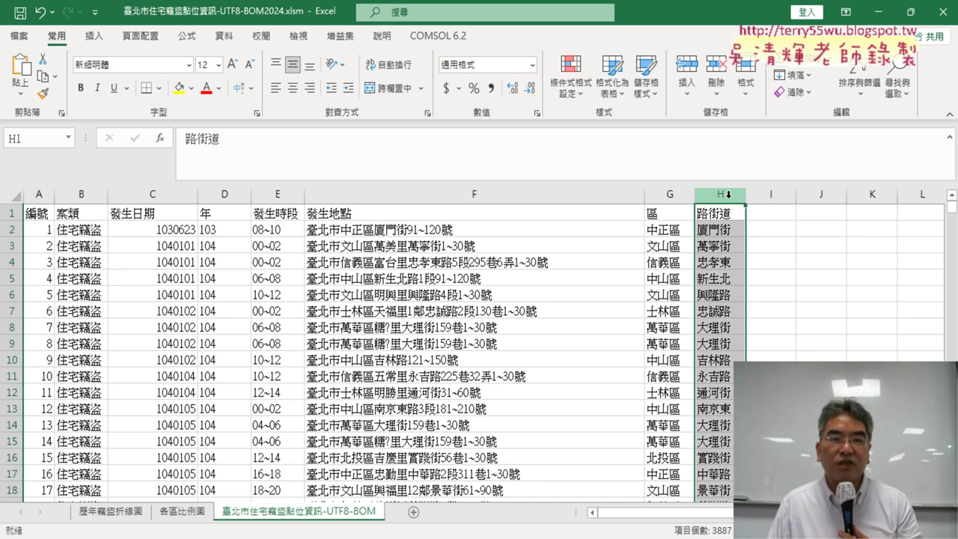
{"action": "left_click", "coordinate": [950, 138]}
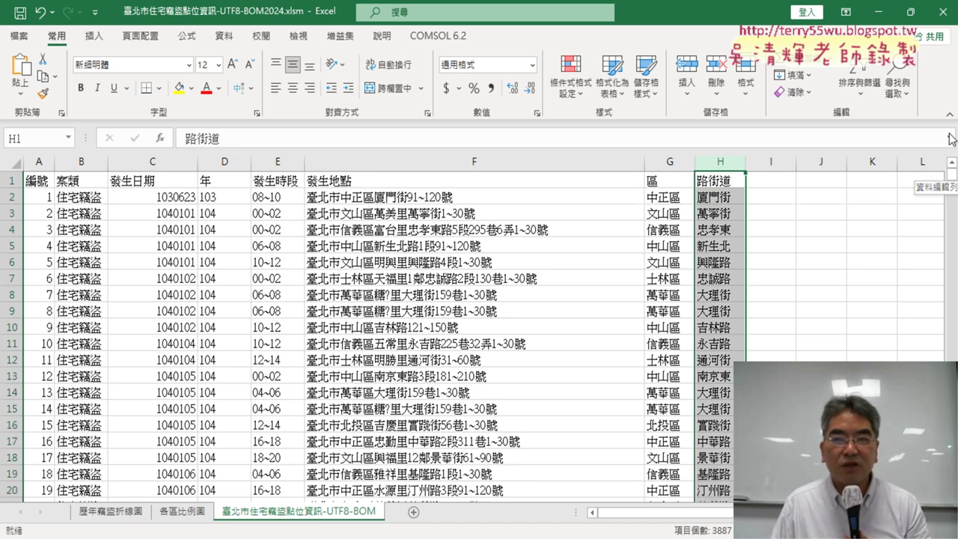
{"action": "left_click", "coordinate": [344, 313]}
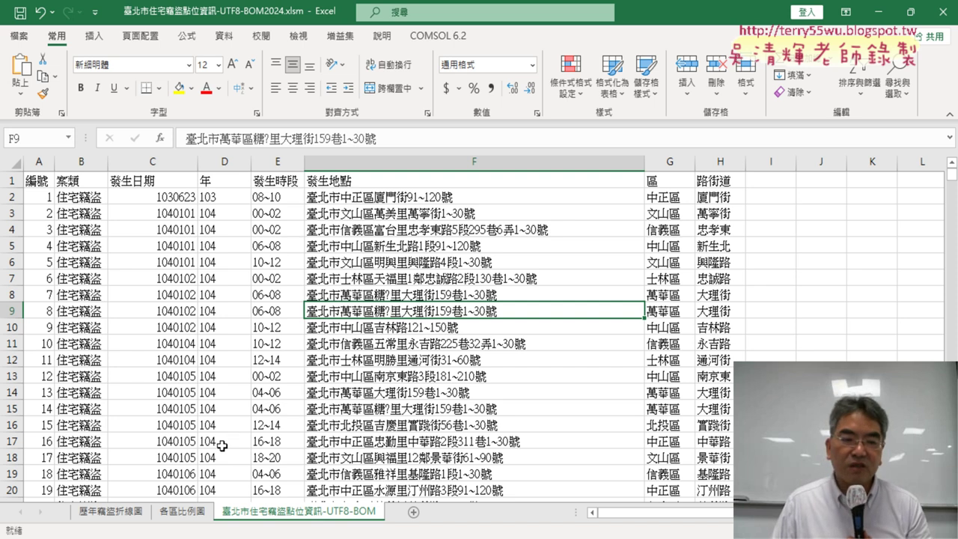
{"action": "left_click", "coordinate": [731, 162]}
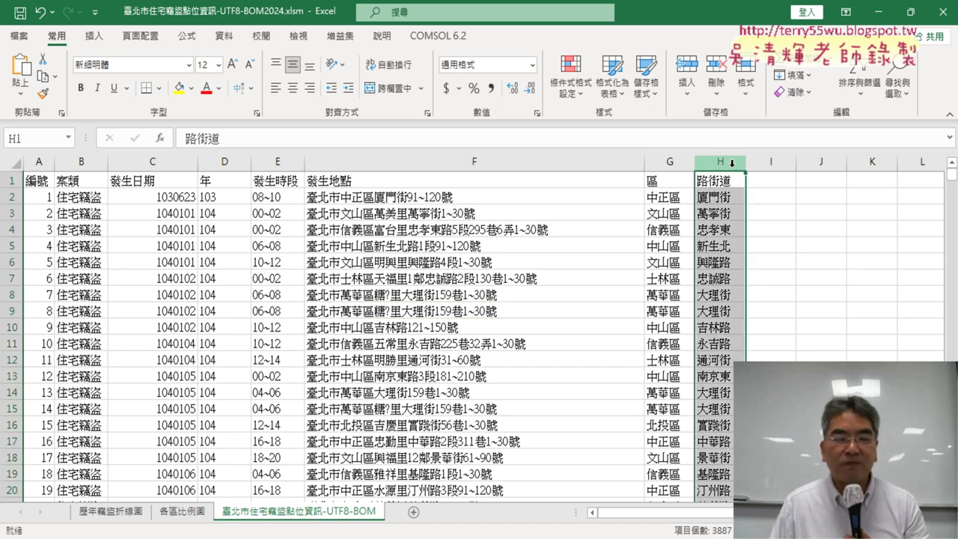